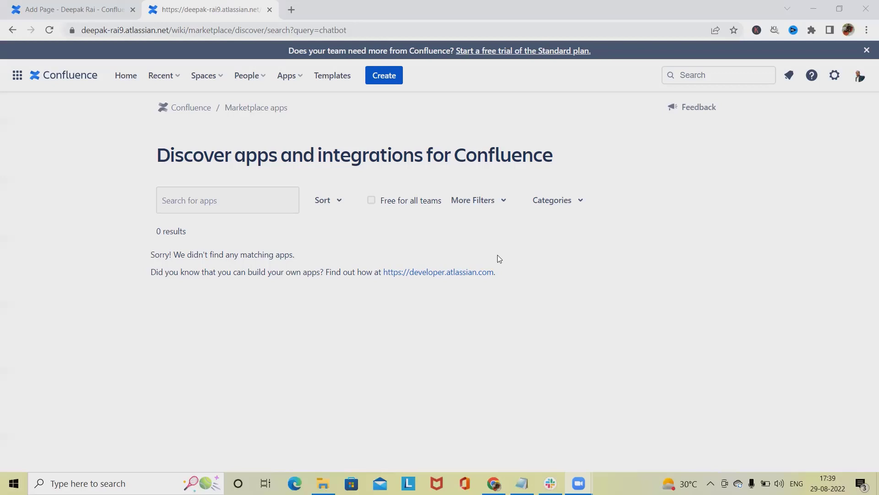
Step: Search the Confluence marketplace apps for 'custom'
{"action": "left_click", "coordinate": [228, 197]}
{"action": "type", "text": "custom"}
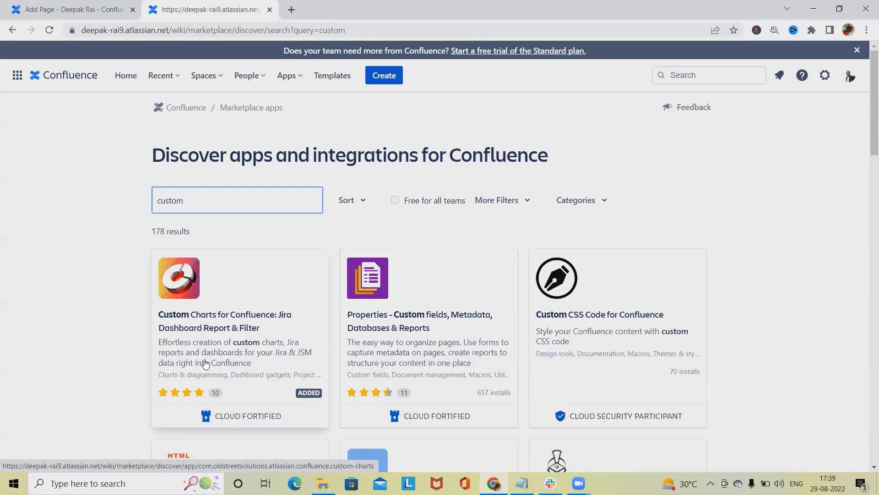
{"action": "mouse_move", "coordinate": [246, 422]}
Step: Go to oldstreetsolutions.com in a new browser tab
{"action": "key", "text": "ctrl+t"}
{"action": "type", "text": "o"}
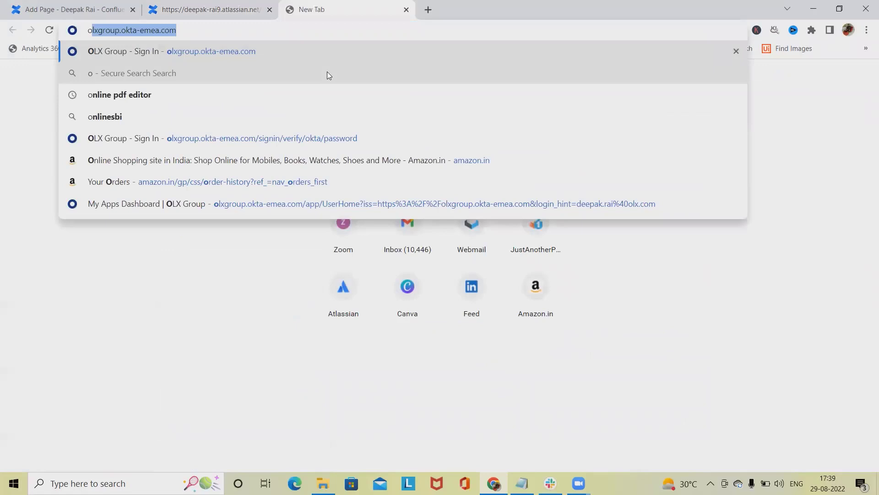
{"action": "type", "text": "ld"}
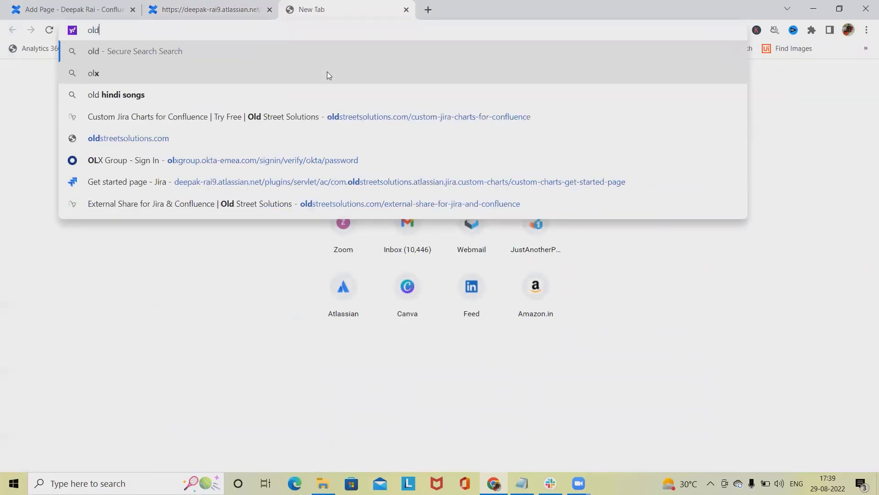
{"action": "left_click", "coordinate": [138, 158]}
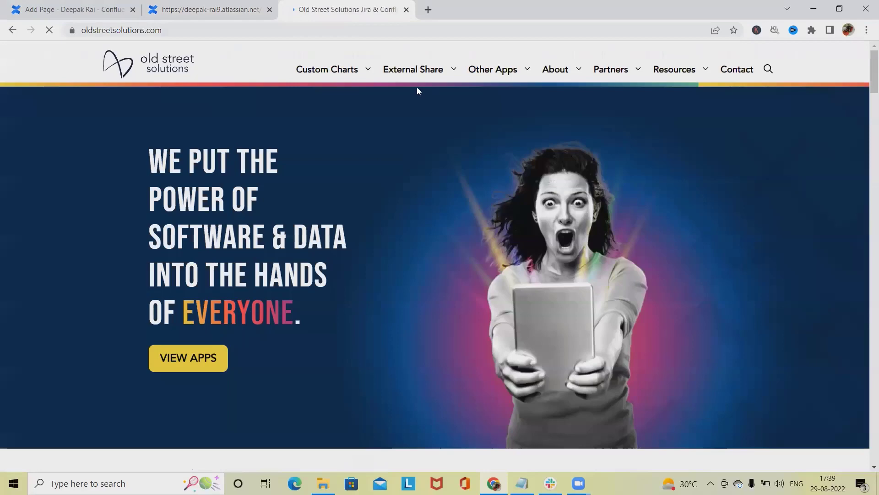
Step: Open the Custom Charts for Confluence product page and read through its features
{"action": "mouse_move", "coordinate": [345, 72]}
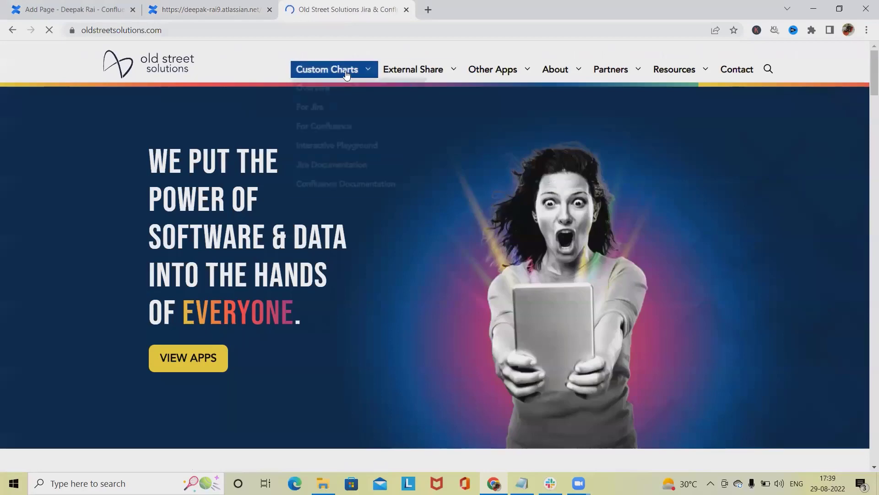
{"action": "left_click", "coordinate": [321, 127]}
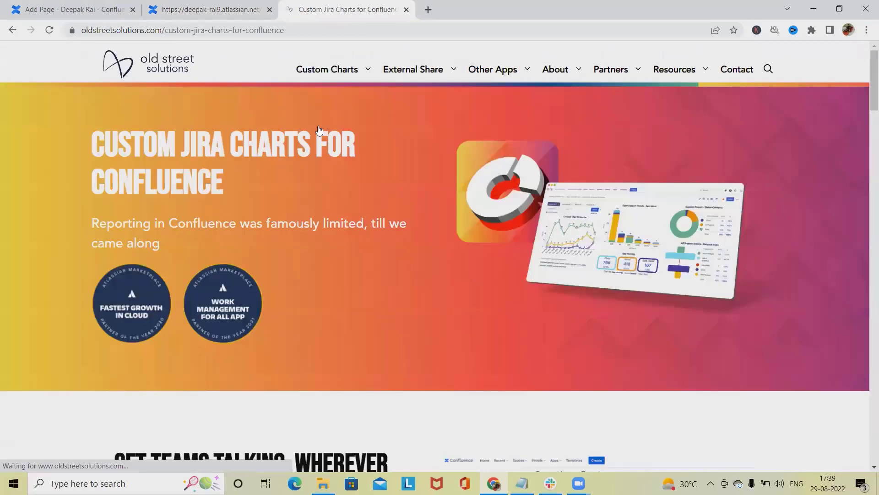
{"action": "scroll", "coordinate": [284, 326], "scroll_direction": "down", "scroll_amount": 4}
{"action": "scroll", "coordinate": [420, 155], "scroll_direction": "down", "scroll_amount": 7}
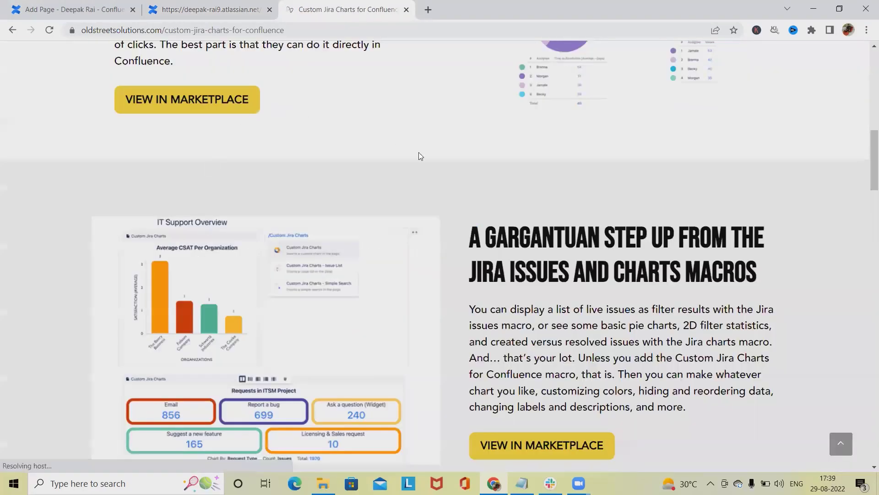
{"action": "scroll", "coordinate": [491, 316], "scroll_direction": "up", "scroll_amount": 6}
{"action": "scroll", "coordinate": [491, 316], "scroll_direction": "down", "scroll_amount": 10}
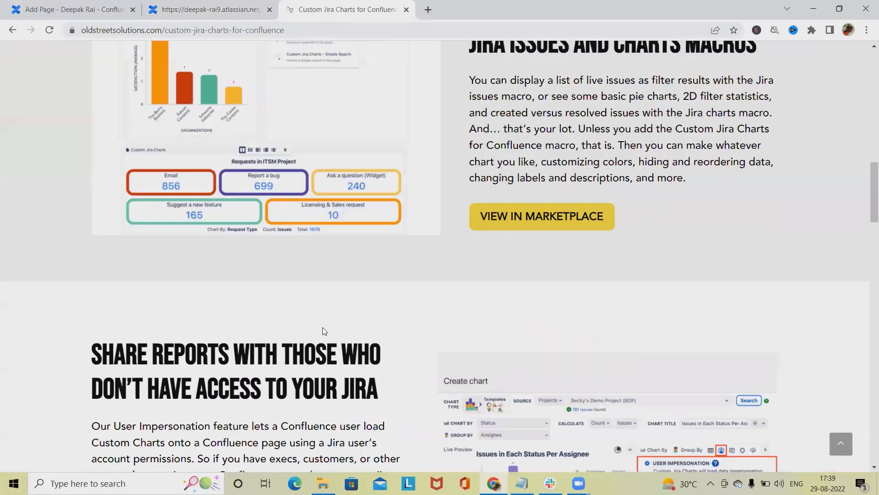
{"action": "scroll", "coordinate": [218, 299], "scroll_direction": "up", "scroll_amount": 5}
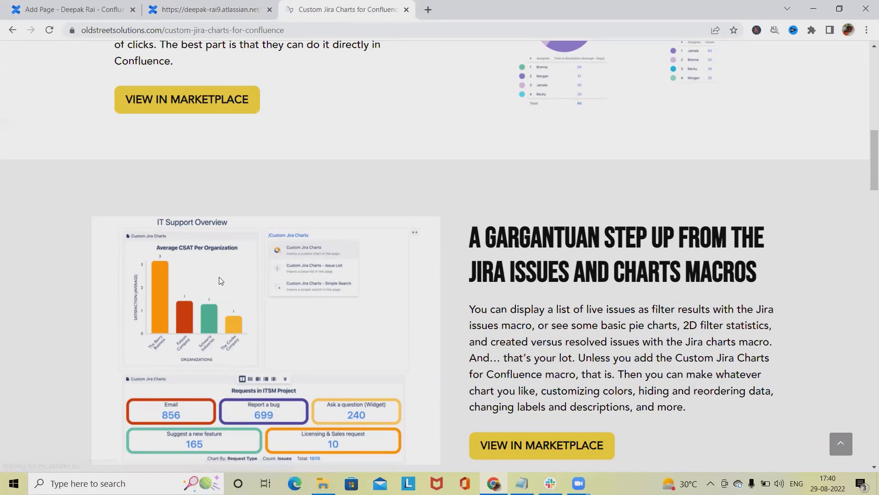
{"action": "scroll", "coordinate": [220, 280], "scroll_direction": "up", "scroll_amount": 3}
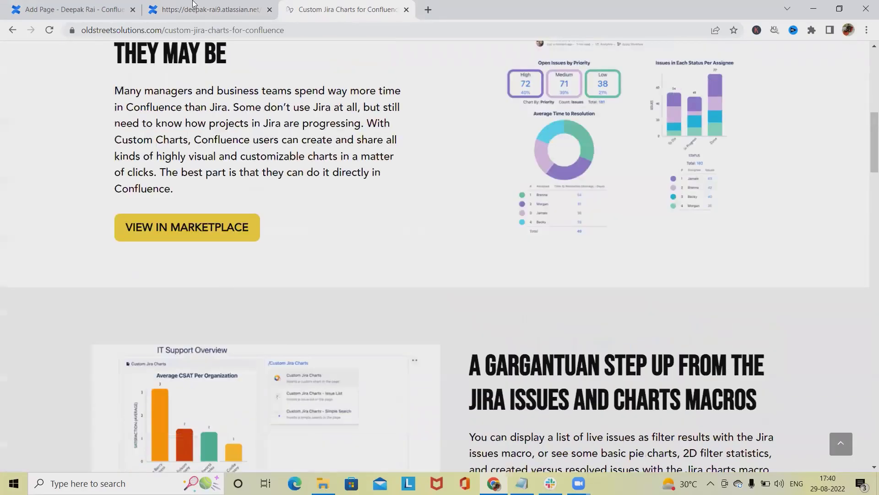
Step: View the Custom Charts for Confluence marketplace listing, then return to the new page draft
{"action": "scroll", "coordinate": [220, 280], "scroll_direction": "up", "scroll_amount": 5}
{"action": "left_click", "coordinate": [201, 9]}
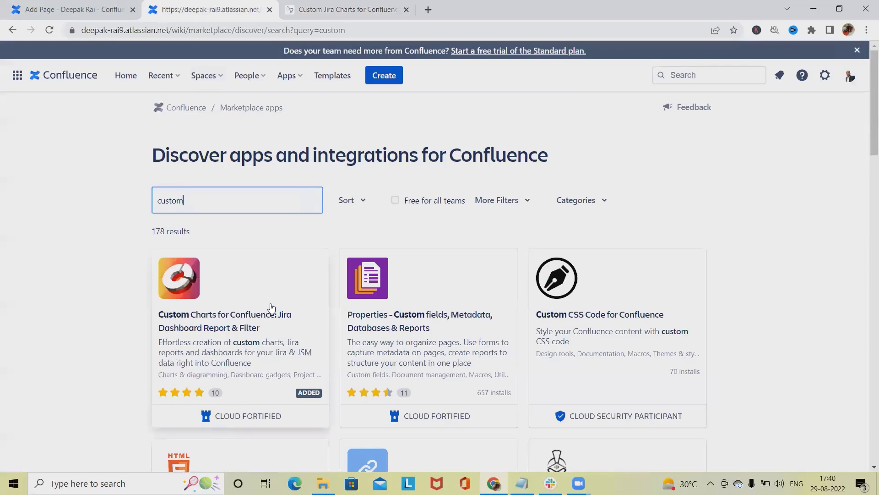
{"action": "left_click", "coordinate": [271, 308]}
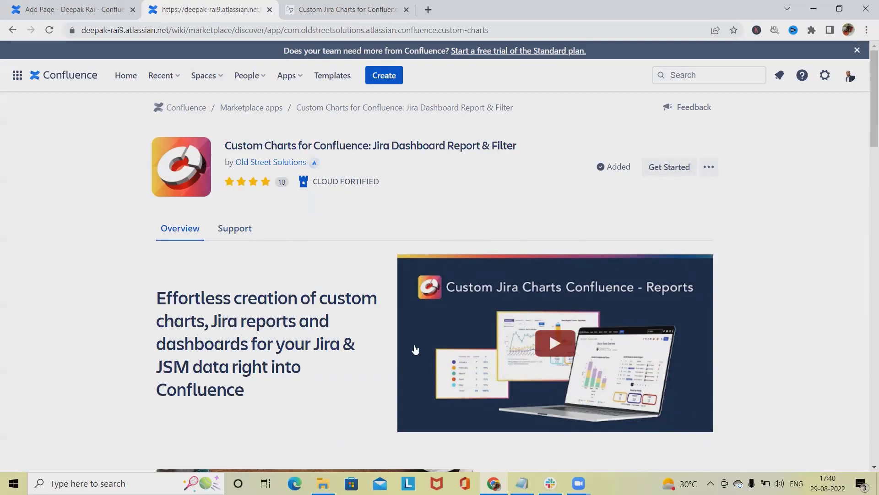
{"action": "left_click", "coordinate": [93, 6]}
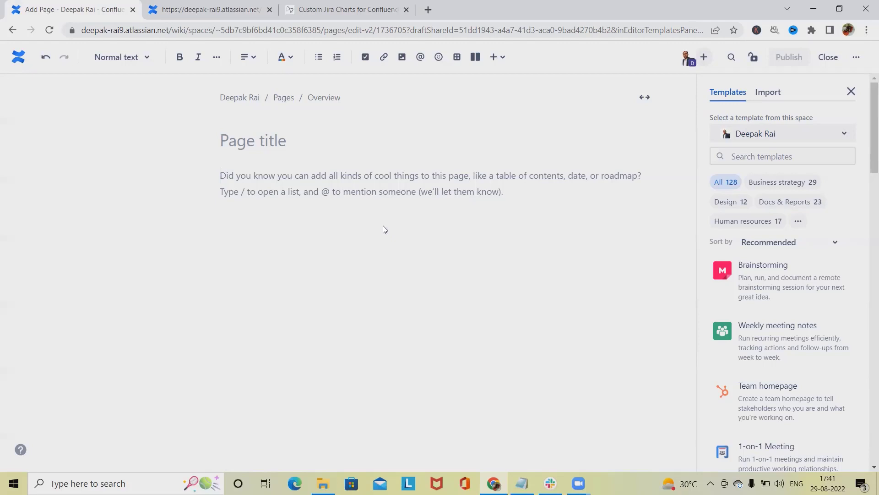
Step: Type '/cus' in the page body to filter insert options to Custom Jira Charts items
{"action": "type", "text": "/"}
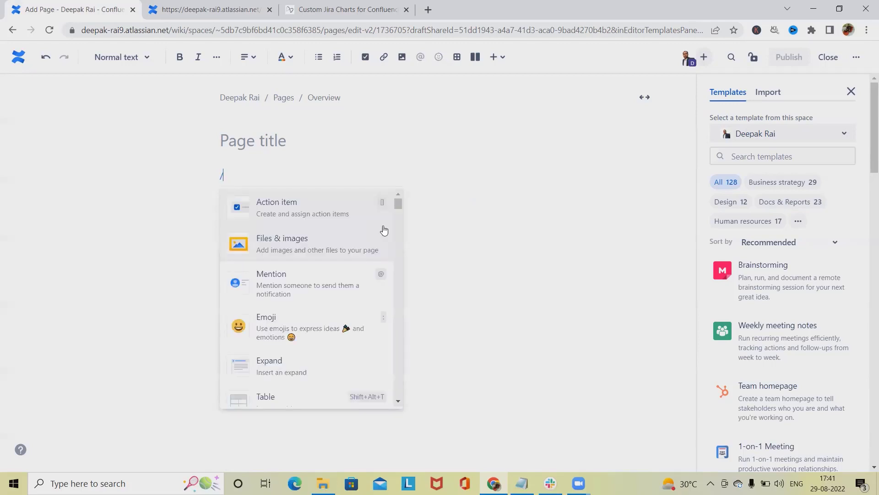
{"action": "type", "text": "cus"}
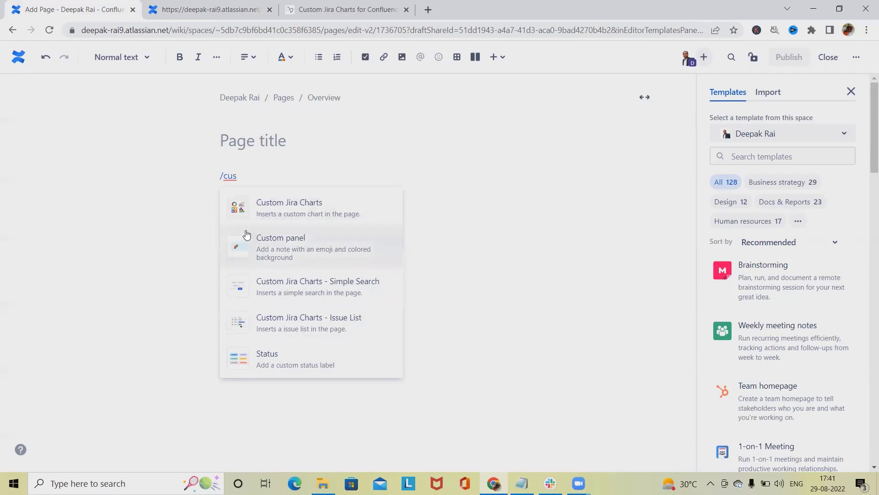
Step: Insert a Custom Jira Charts Issue List and accept the app's Jira access authorization
{"action": "left_click", "coordinate": [291, 326]}
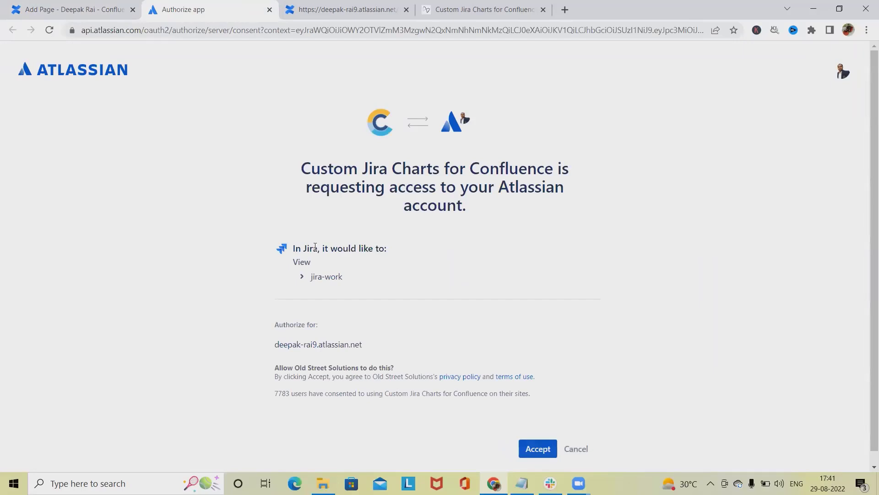
{"action": "left_click", "coordinate": [527, 447]}
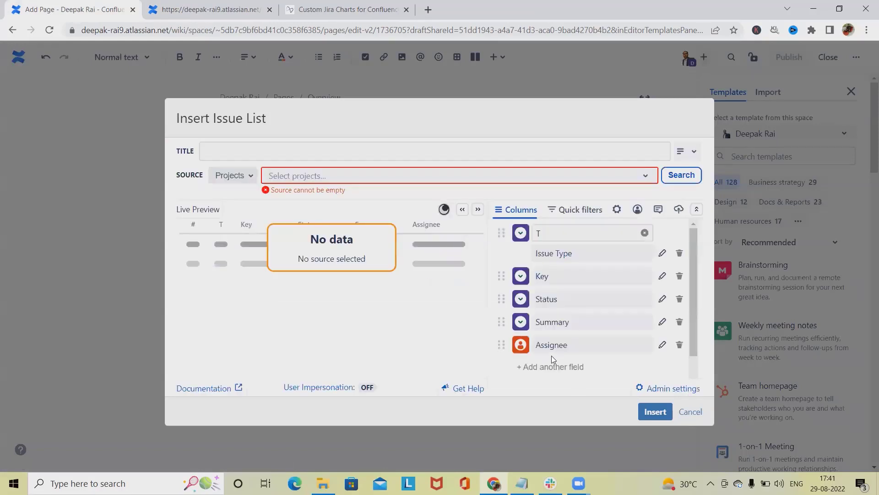
Step: Source the issue list from Abhaya_Project (AP) and Ashwini_Project (AS), previewing 95 issues
{"action": "left_click", "coordinate": [251, 179]}
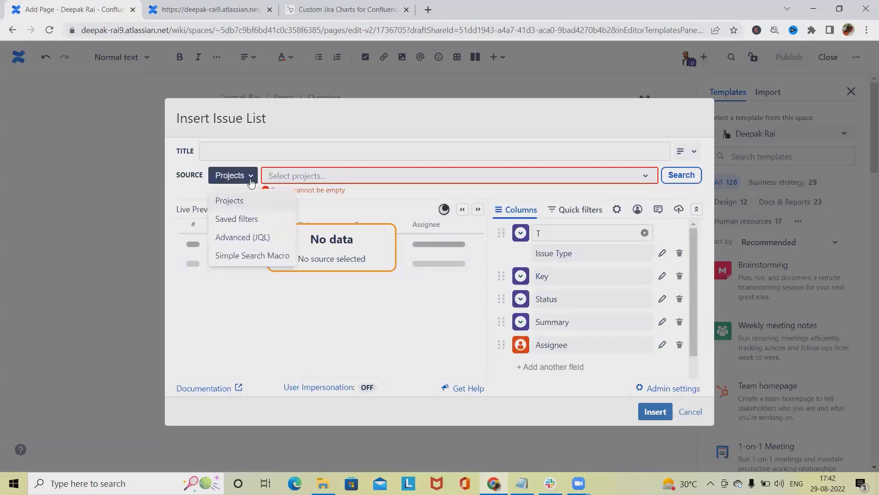
{"action": "left_click", "coordinate": [314, 178]}
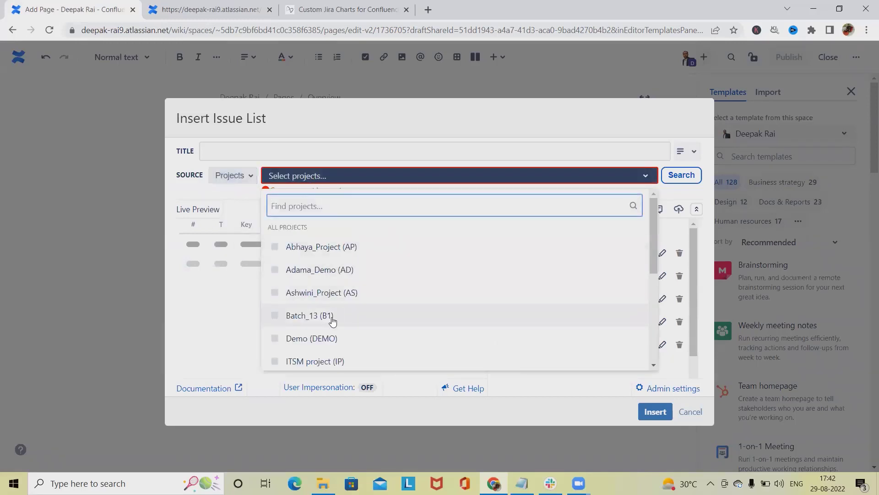
{"action": "left_click", "coordinate": [343, 248]}
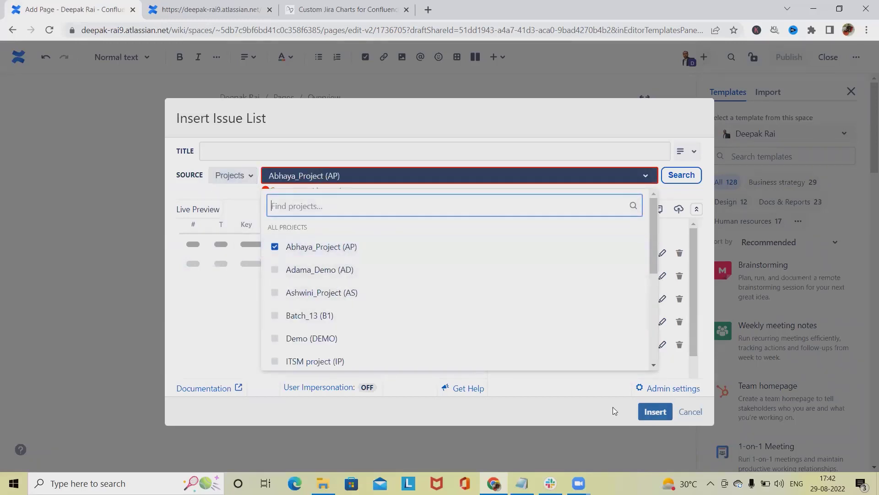
{"action": "left_click", "coordinate": [276, 295]}
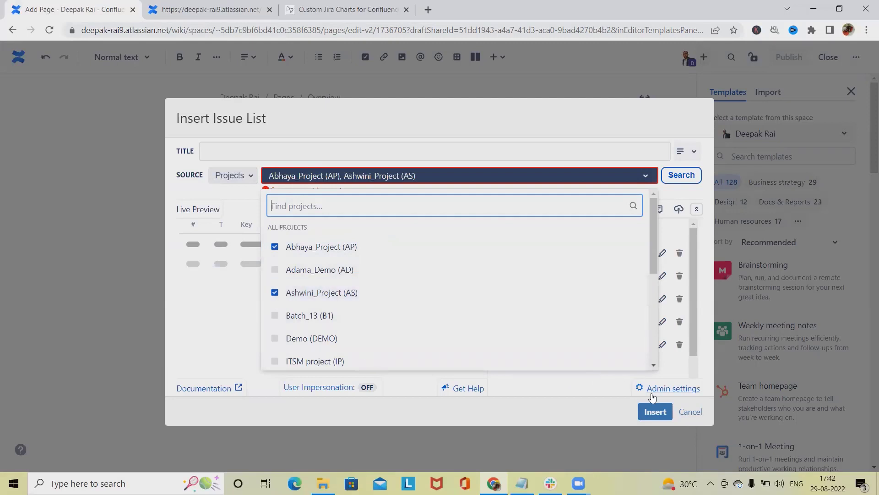
{"action": "scroll", "coordinate": [467, 345], "scroll_direction": "down", "scroll_amount": 4}
{"action": "scroll", "coordinate": [467, 345], "scroll_direction": "up", "scroll_amount": 4}
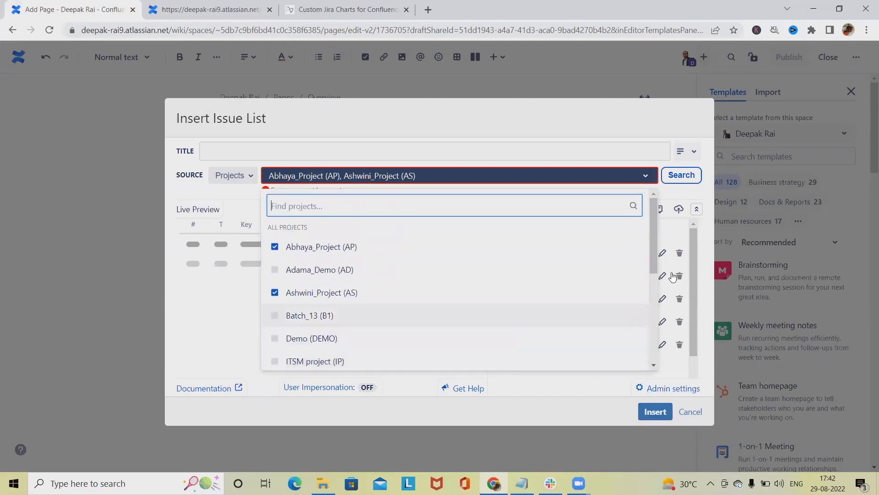
{"action": "left_click", "coordinate": [679, 175]}
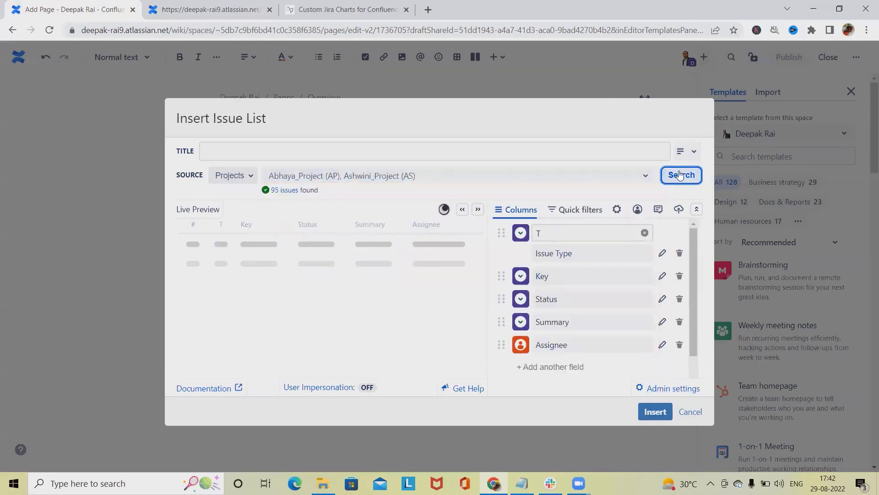
{"action": "scroll", "coordinate": [251, 338], "scroll_direction": "down", "scroll_amount": 1}
{"action": "scroll", "coordinate": [251, 338], "scroll_direction": "down", "scroll_amount": 2}
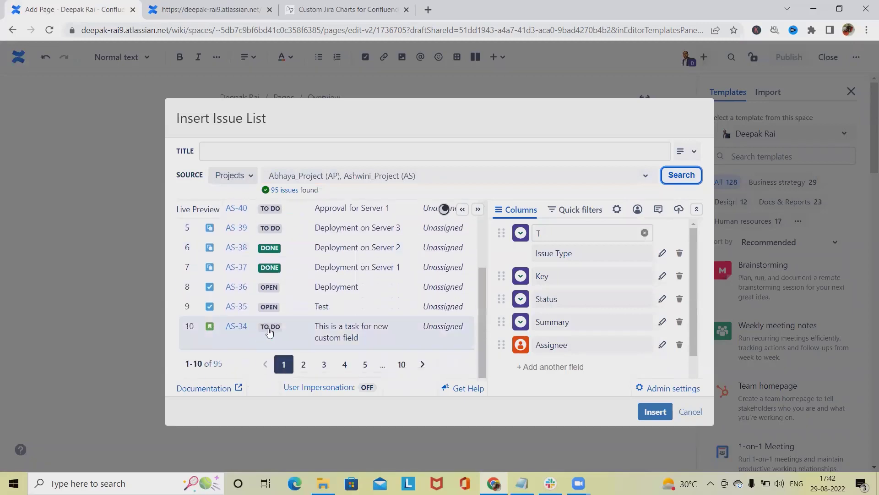
{"action": "scroll", "coordinate": [271, 326], "scroll_direction": "up", "scroll_amount": 4}
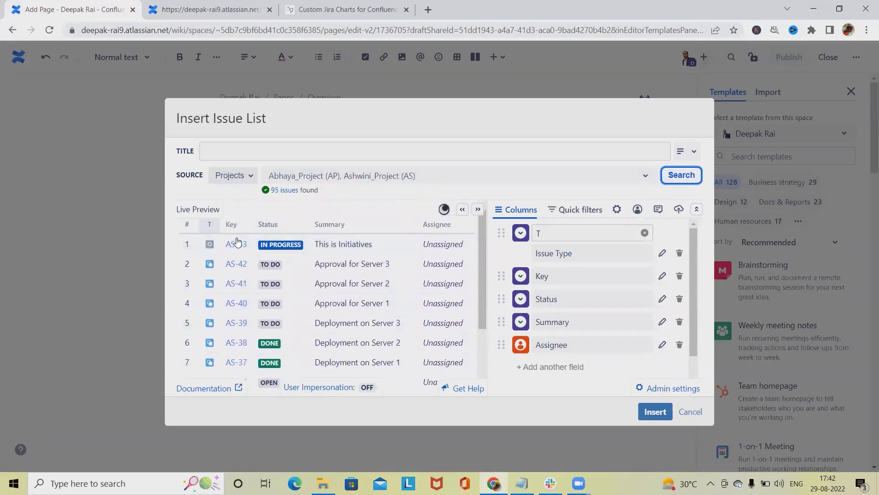
{"action": "scroll", "coordinate": [266, 338], "scroll_direction": "down", "scroll_amount": 2}
{"action": "scroll", "coordinate": [268, 340], "scroll_direction": "up", "scroll_amount": 4}
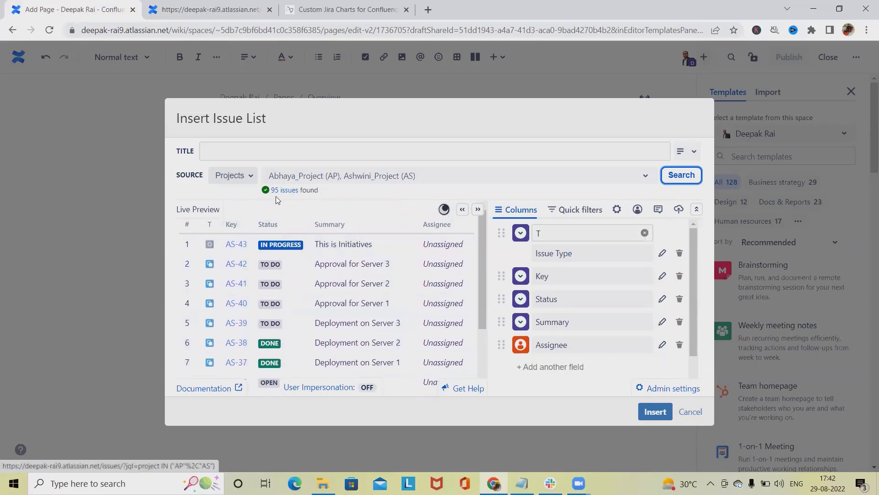
Step: Title the issue list 'Demo Status' and reset the first column's label to Issue Type
{"action": "left_click", "coordinate": [255, 148]}
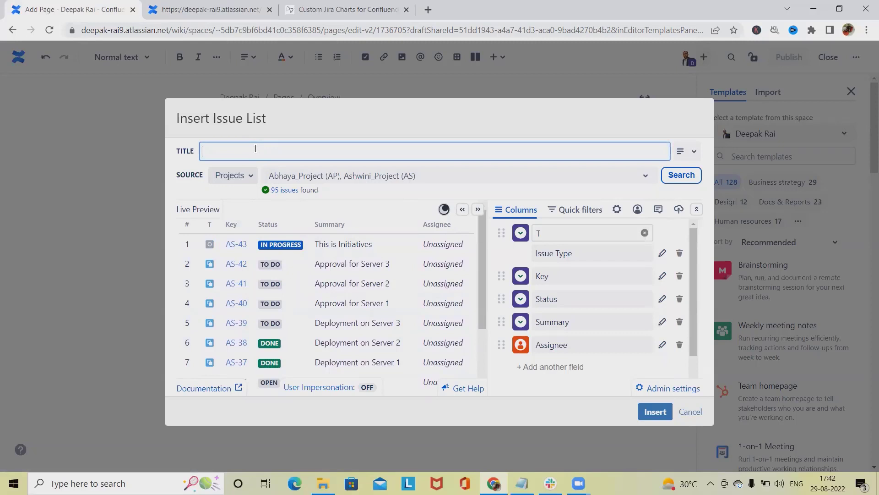
{"action": "type", "text": "Demo S"}
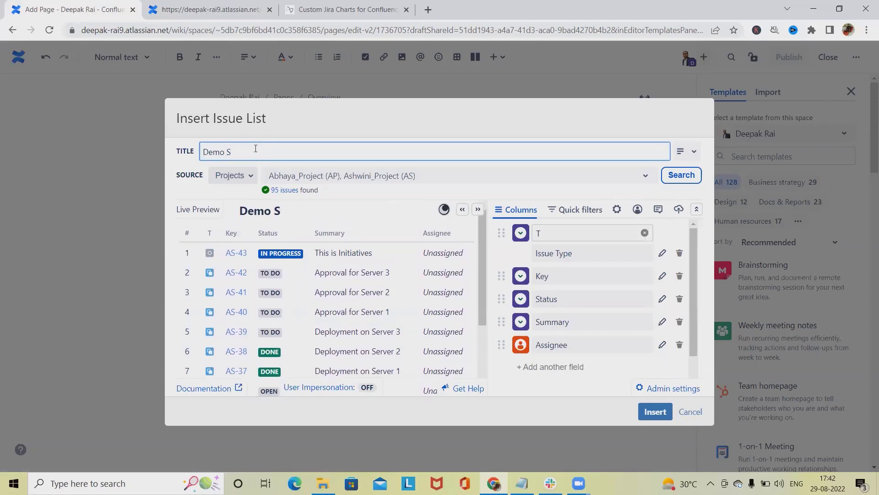
{"action": "type", "text": "tatus"}
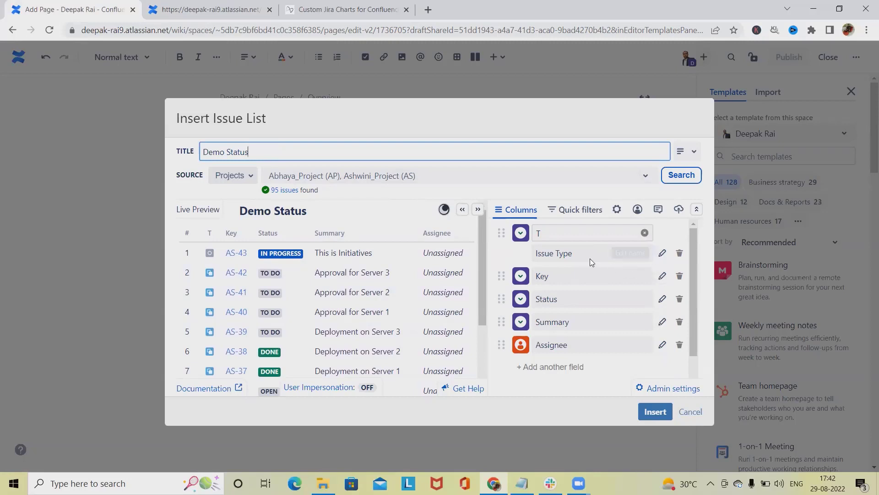
{"action": "left_click", "coordinate": [645, 233]}
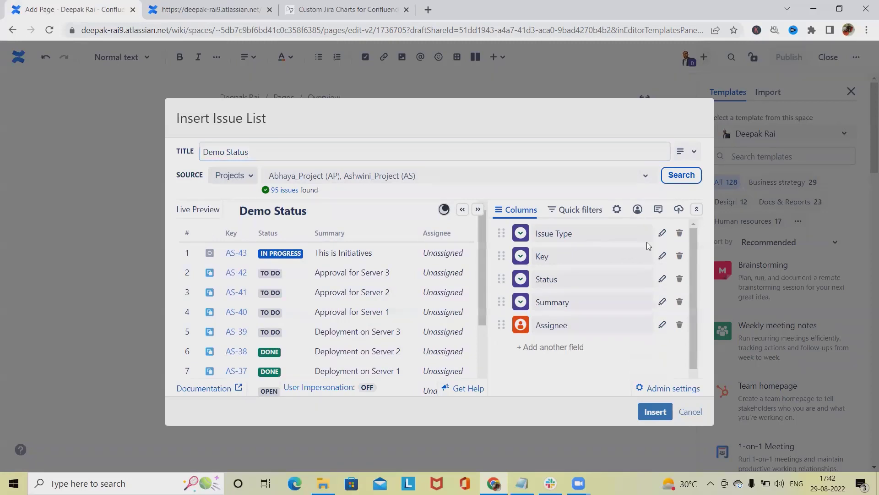
{"action": "scroll", "coordinate": [605, 316], "scroll_direction": "down", "scroll_amount": 1}
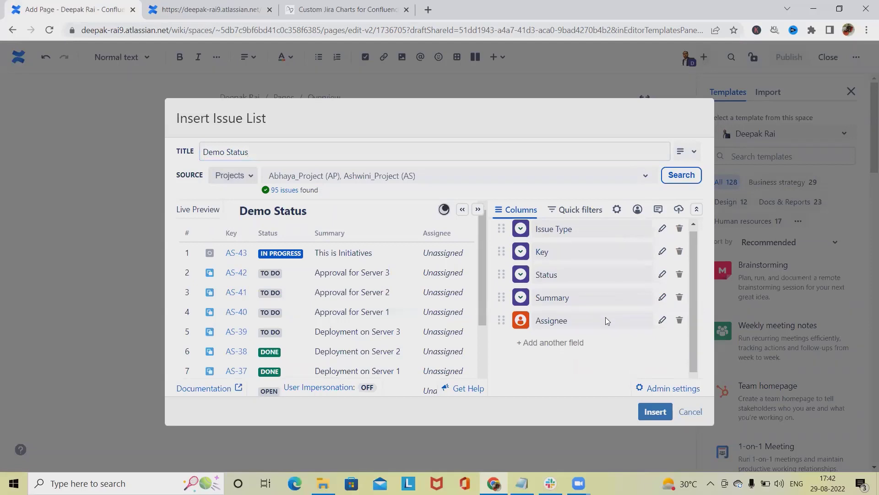
{"action": "scroll", "coordinate": [609, 357], "scroll_direction": "down", "scroll_amount": 1}
{"action": "scroll", "coordinate": [615, 379], "scroll_direction": "up", "scroll_amount": 2}
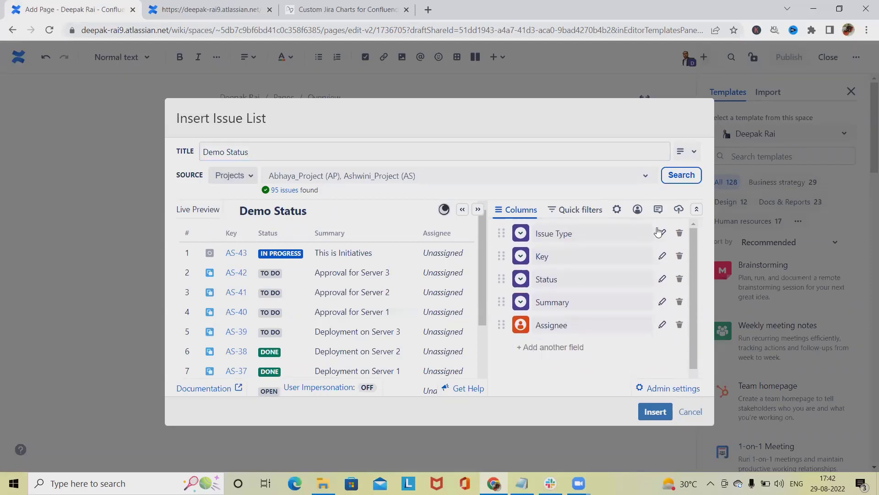
Step: Insert the Demo Status list, then enable Dark Mode in its settings and save
{"action": "left_click", "coordinate": [655, 412]}
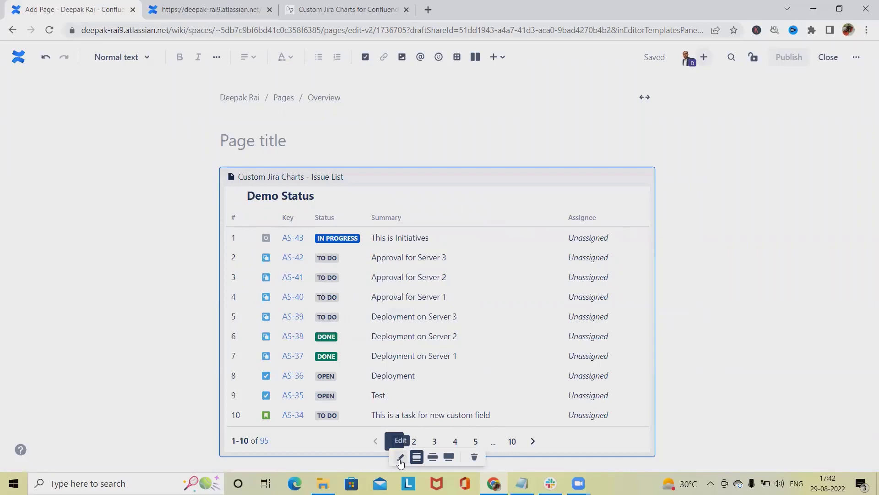
{"action": "left_click", "coordinate": [399, 458]}
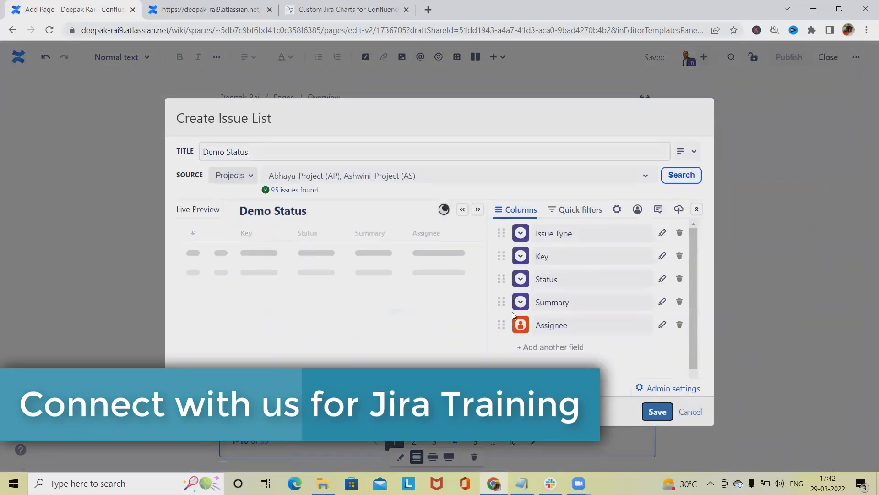
{"action": "left_click", "coordinate": [570, 210]}
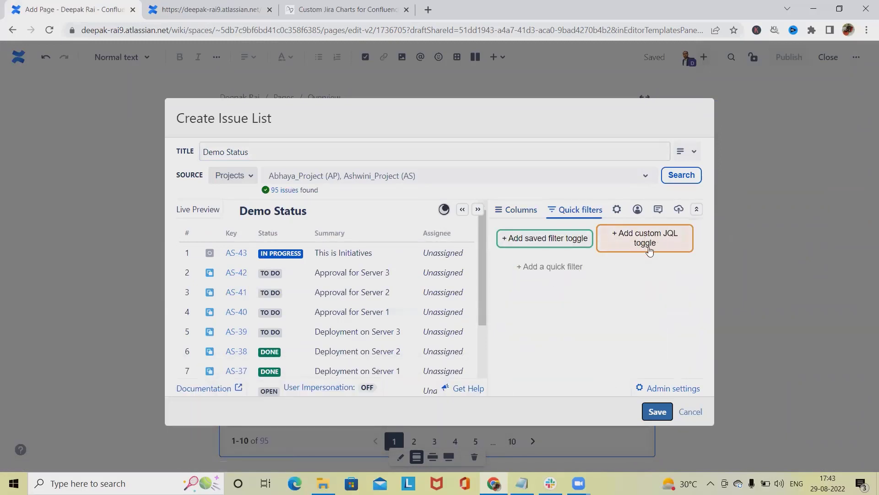
{"action": "left_click", "coordinate": [616, 210]}
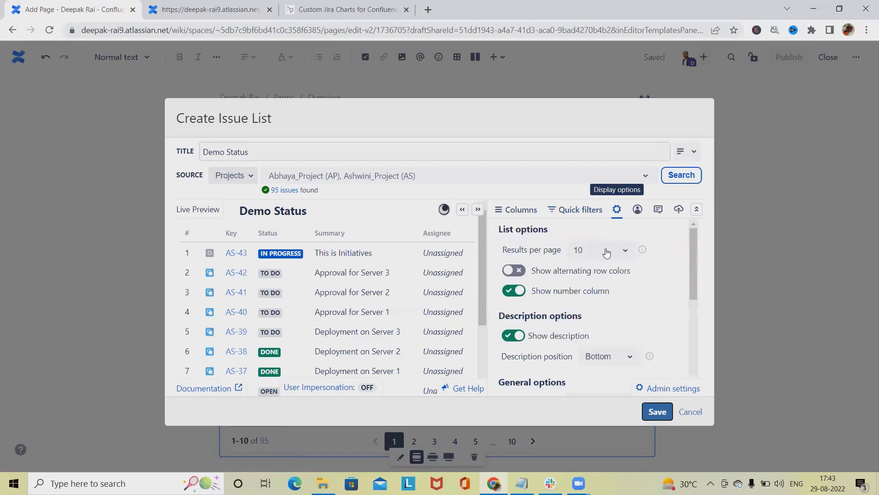
{"action": "scroll", "coordinate": [587, 237], "scroll_direction": "down", "scroll_amount": 5}
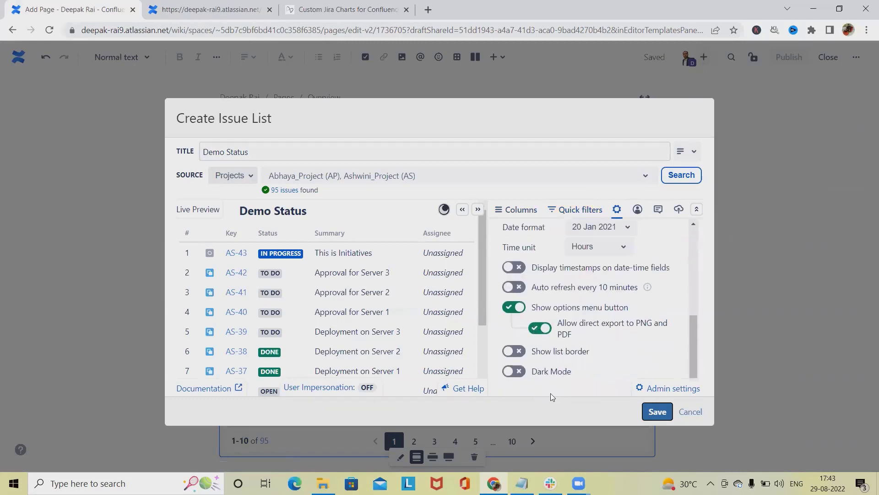
{"action": "left_click", "coordinate": [520, 374]}
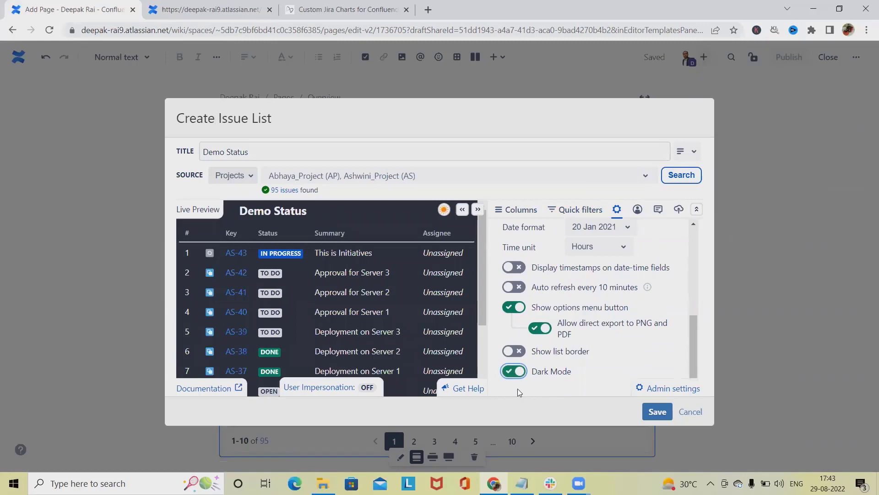
{"action": "left_click", "coordinate": [510, 373]}
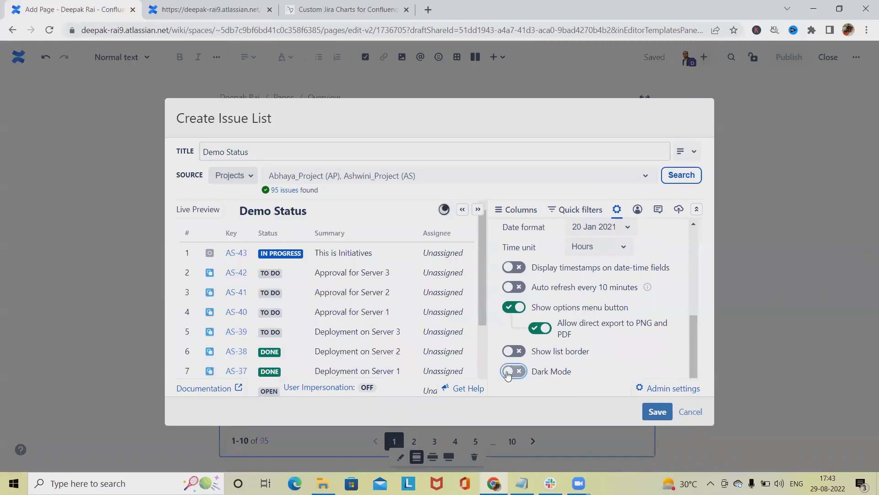
{"action": "left_click", "coordinate": [511, 373]}
{"action": "left_click", "coordinate": [657, 411]}
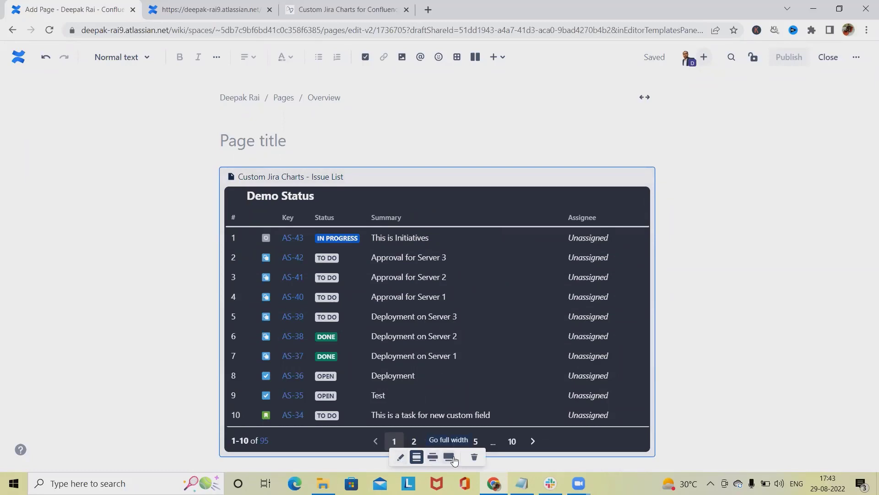
Step: Reopen the list's display options and try auto refresh, leaving it off
{"action": "left_click", "coordinate": [401, 457]}
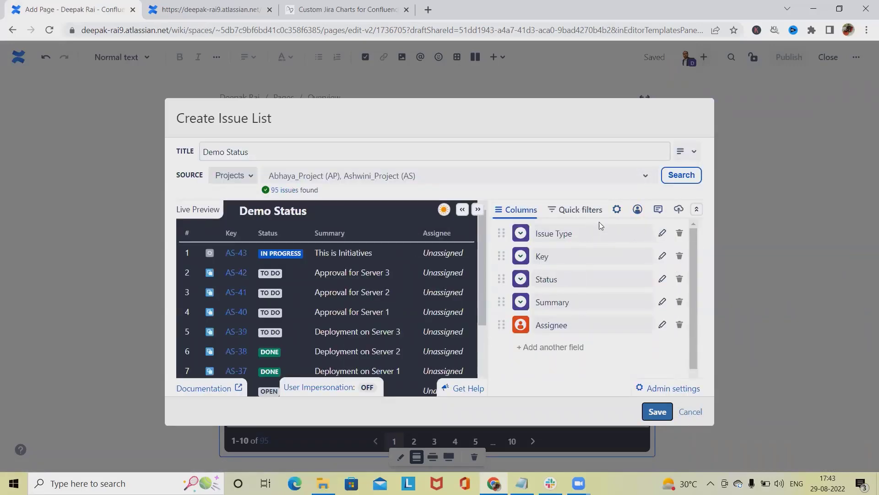
{"action": "left_click", "coordinate": [617, 209]}
{"action": "scroll", "coordinate": [583, 294], "scroll_direction": "down", "scroll_amount": 5}
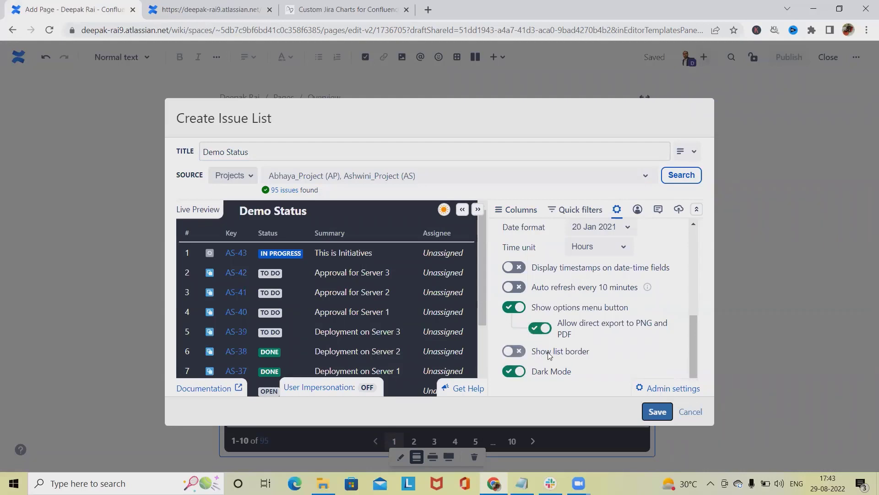
{"action": "scroll", "coordinate": [569, 359], "scroll_direction": "up", "scroll_amount": 2}
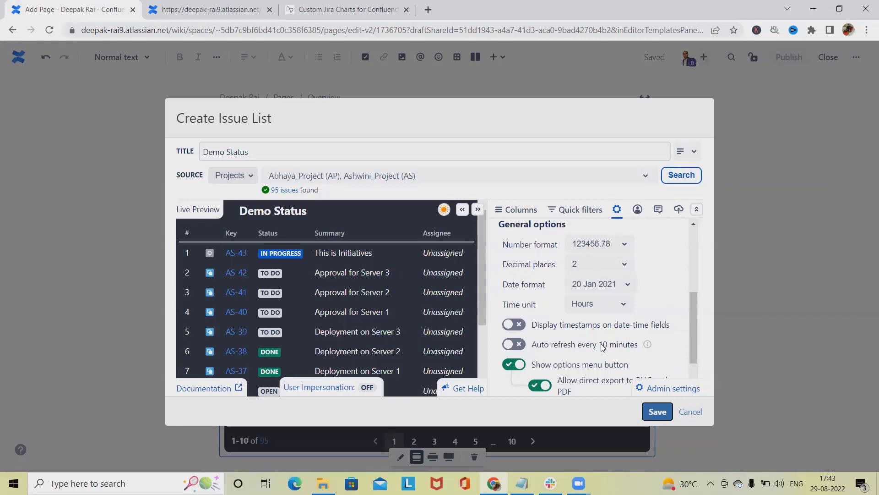
{"action": "scroll", "coordinate": [601, 344], "scroll_direction": "up", "scroll_amount": 3}
{"action": "scroll", "coordinate": [576, 356], "scroll_direction": "down", "scroll_amount": 5}
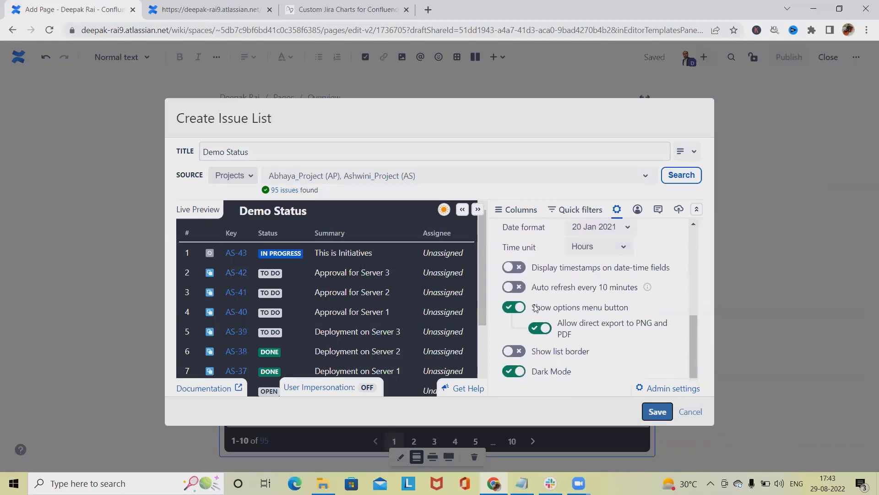
{"action": "left_click", "coordinate": [514, 289]}
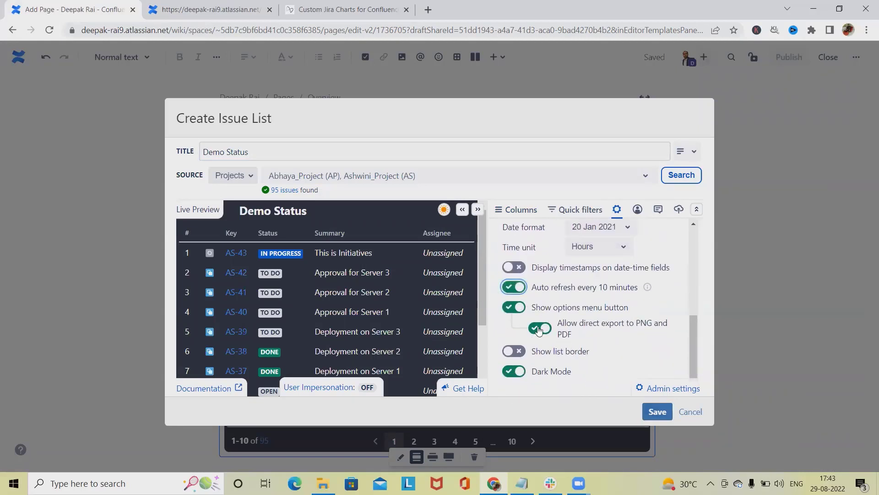
{"action": "left_click", "coordinate": [511, 287]}
Step: Review the Results per page choices and keep it at 10
{"action": "scroll", "coordinate": [590, 333], "scroll_direction": "up", "scroll_amount": 1}
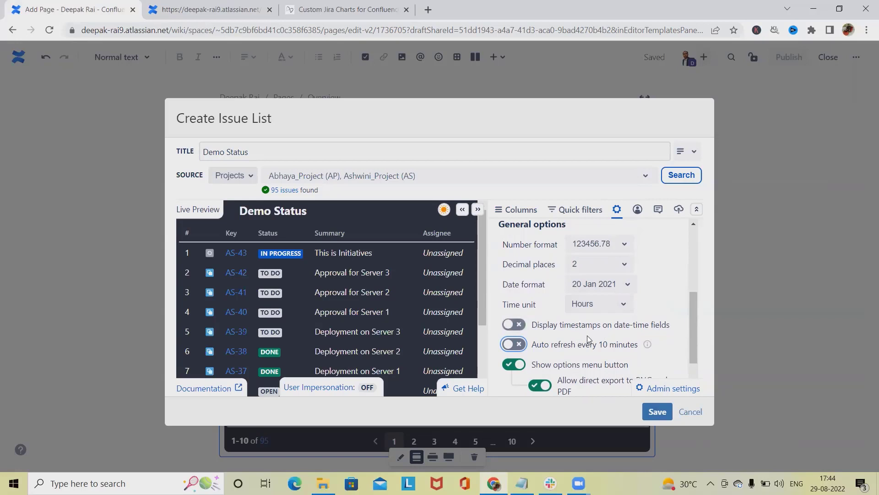
{"action": "scroll", "coordinate": [587, 335], "scroll_direction": "up", "scroll_amount": 2}
{"action": "scroll", "coordinate": [587, 336], "scroll_direction": "down", "scroll_amount": 3}
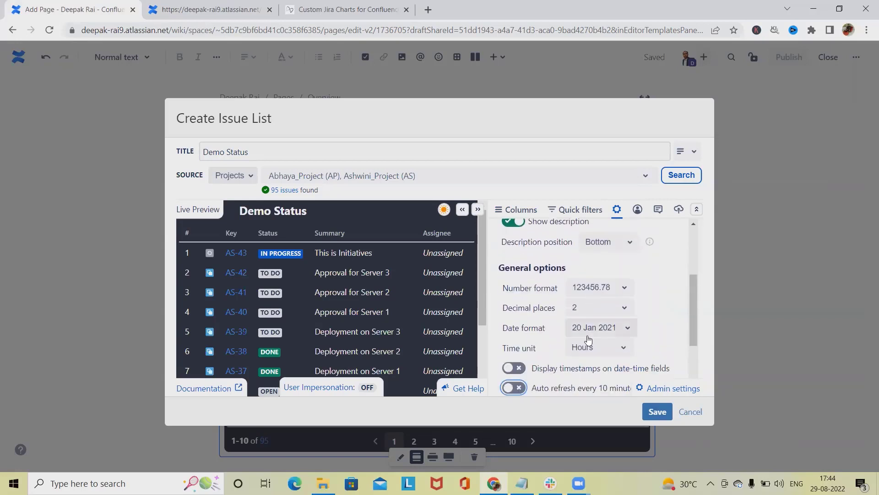
{"action": "scroll", "coordinate": [567, 334], "scroll_direction": "up", "scroll_amount": 2}
{"action": "scroll", "coordinate": [559, 335], "scroll_direction": "up", "scroll_amount": 1}
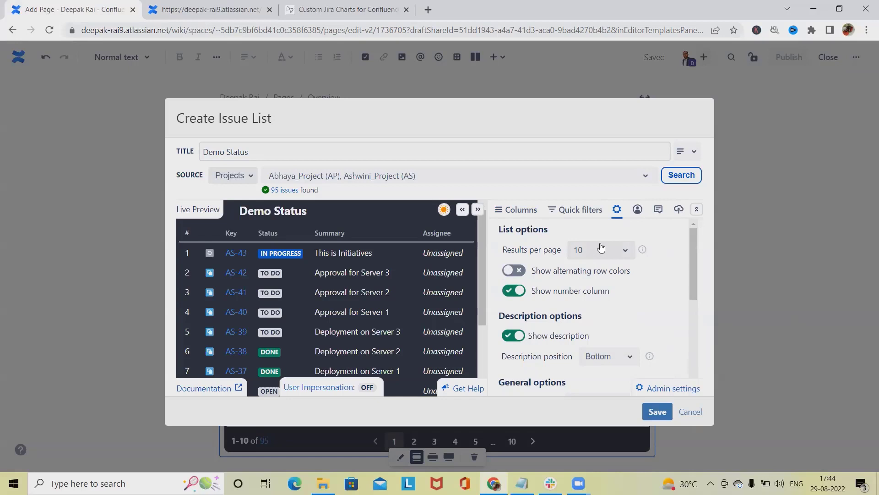
{"action": "left_click", "coordinate": [623, 251]}
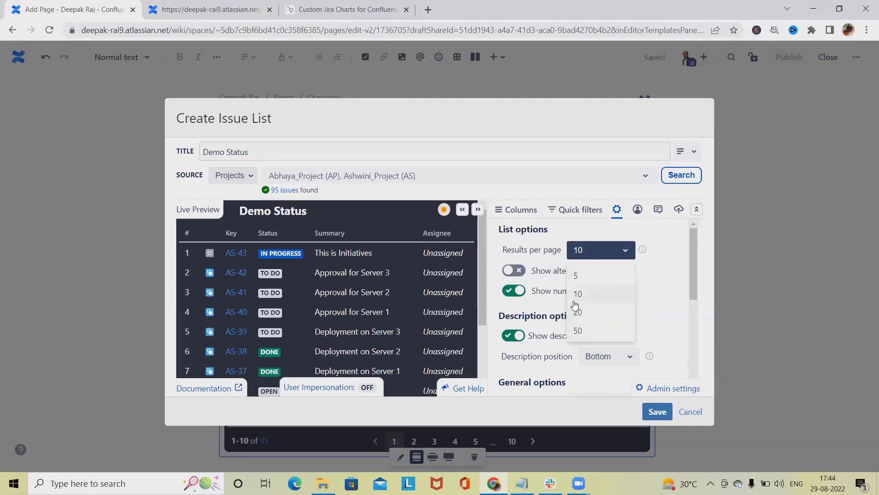
{"action": "left_click", "coordinate": [673, 276]}
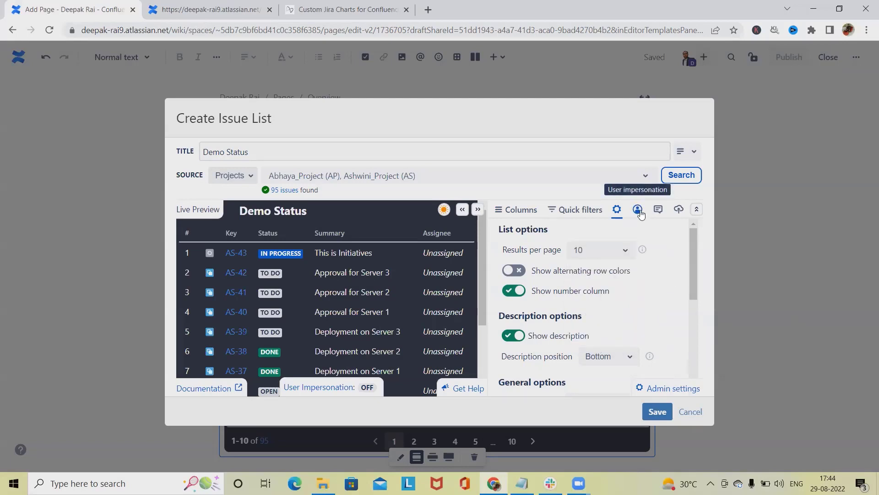
Step: Review the User impersonation options, then open the Description editor with Title/Source rows collapsed
{"action": "left_click", "coordinate": [640, 212]}
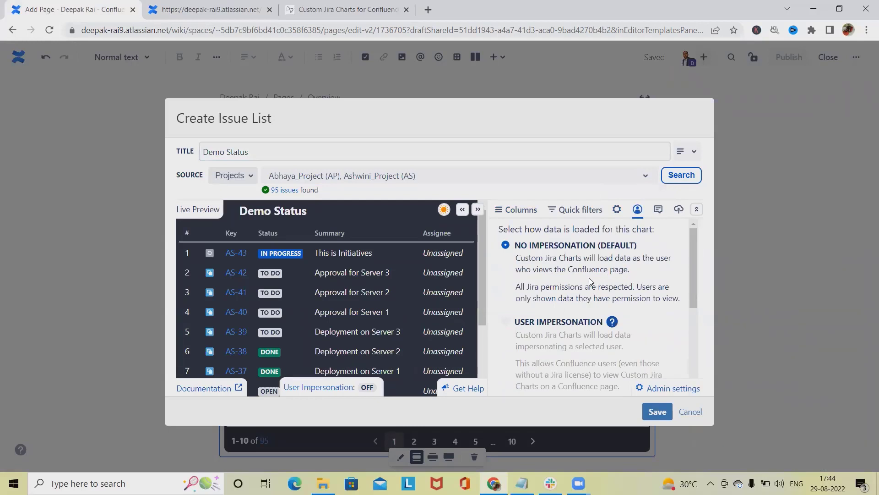
{"action": "scroll", "coordinate": [590, 281], "scroll_direction": "down", "scroll_amount": 5}
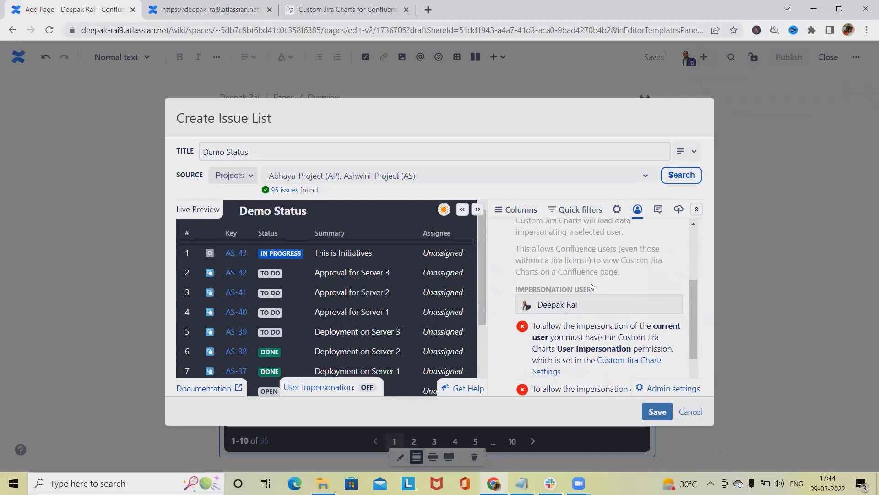
{"action": "scroll", "coordinate": [614, 324], "scroll_direction": "up", "scroll_amount": 5}
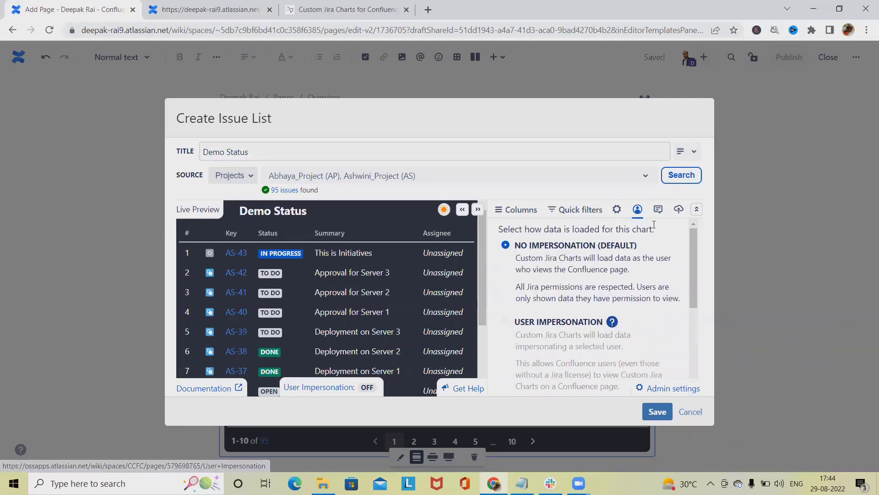
{"action": "left_click", "coordinate": [659, 211]}
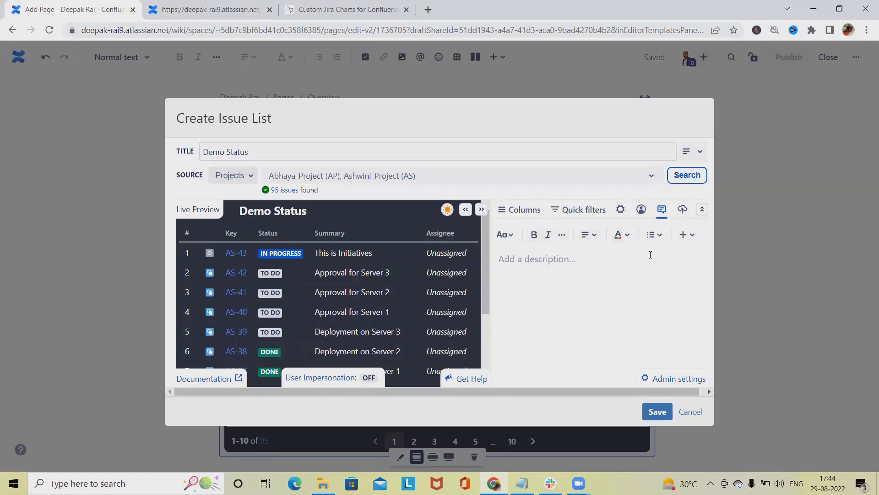
{"action": "left_click", "coordinate": [702, 210]}
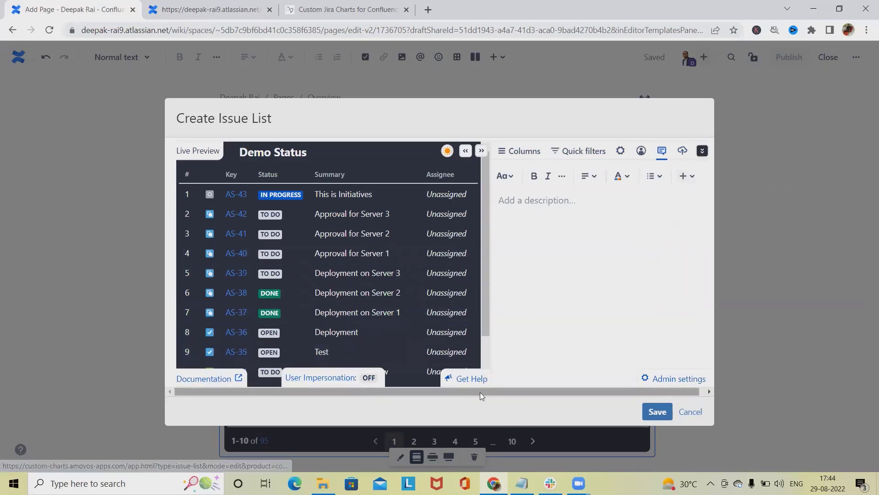
Step: Expand Default chart colors under Color options and review the 22-colour palette and app theme colours
{"action": "left_click", "coordinate": [702, 152]}
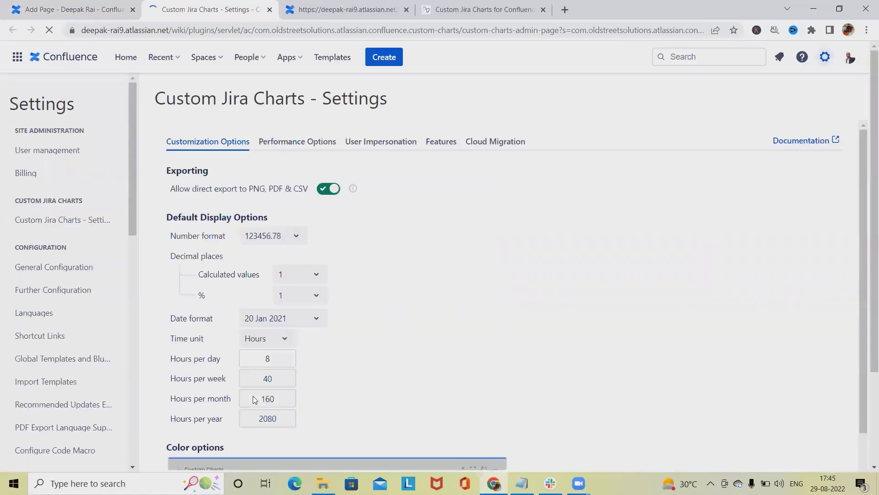
{"action": "scroll", "coordinate": [396, 310], "scroll_direction": "down", "scroll_amount": 8}
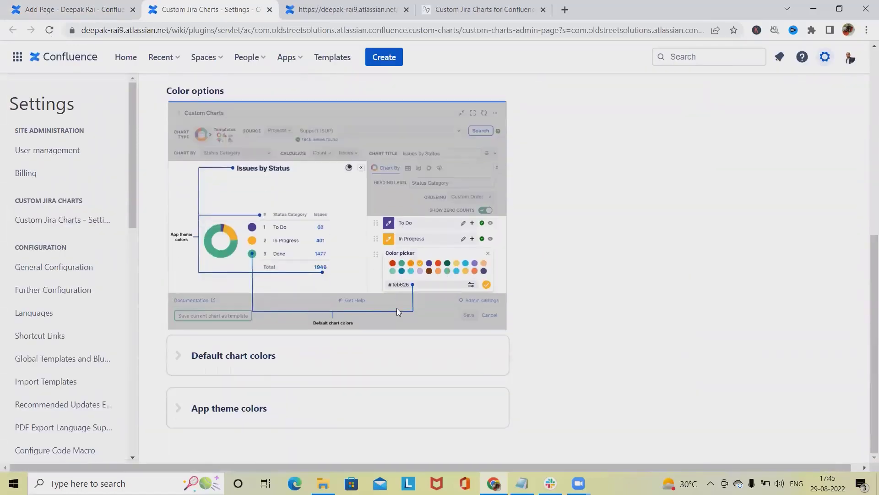
{"action": "left_click", "coordinate": [174, 359]}
{"action": "scroll", "coordinate": [255, 374], "scroll_direction": "down", "scroll_amount": 5}
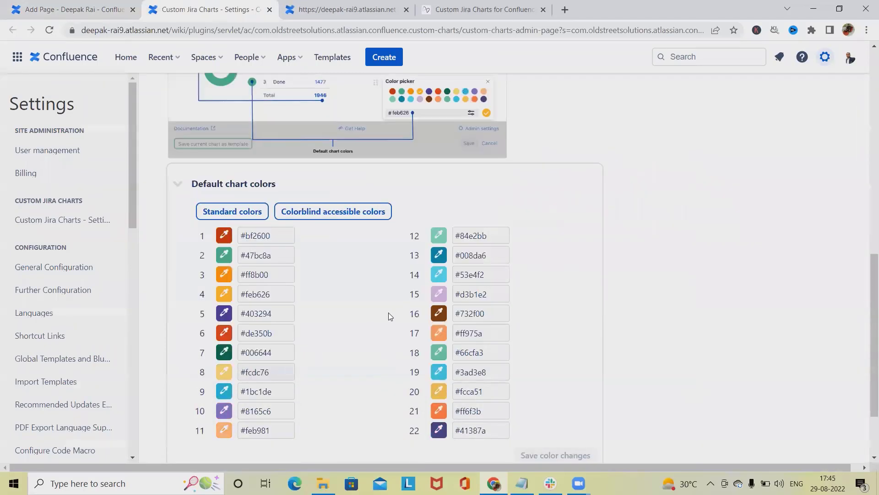
{"action": "scroll", "coordinate": [436, 336], "scroll_direction": "up", "scroll_amount": 7}
{"action": "scroll", "coordinate": [436, 337], "scroll_direction": "down", "scroll_amount": 5}
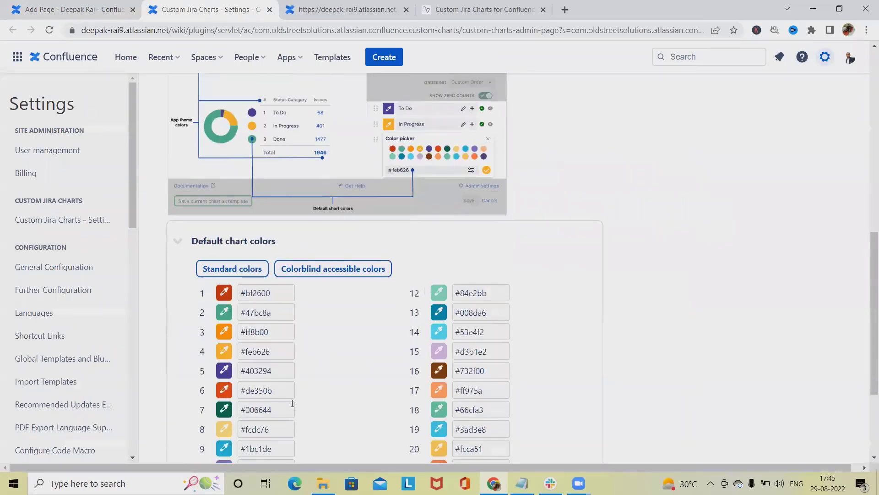
{"action": "scroll", "coordinate": [359, 401], "scroll_direction": "down", "scroll_amount": 3}
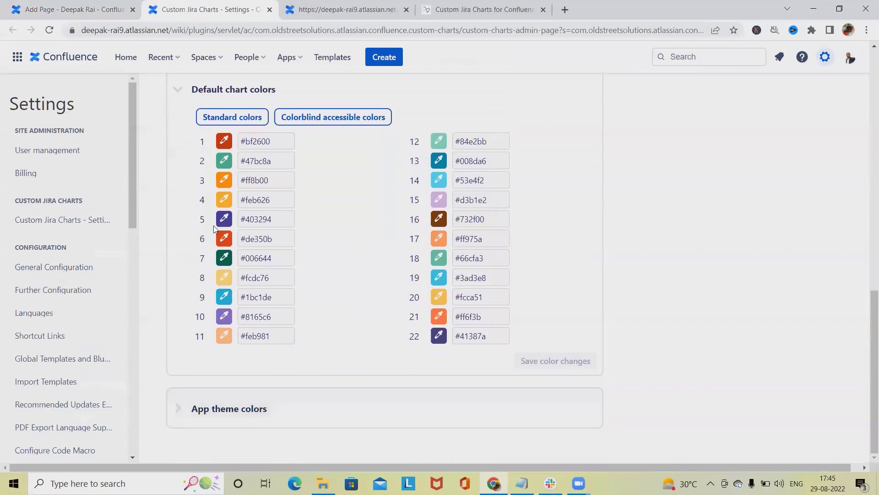
{"action": "scroll", "coordinate": [265, 293], "scroll_direction": "up", "scroll_amount": 2}
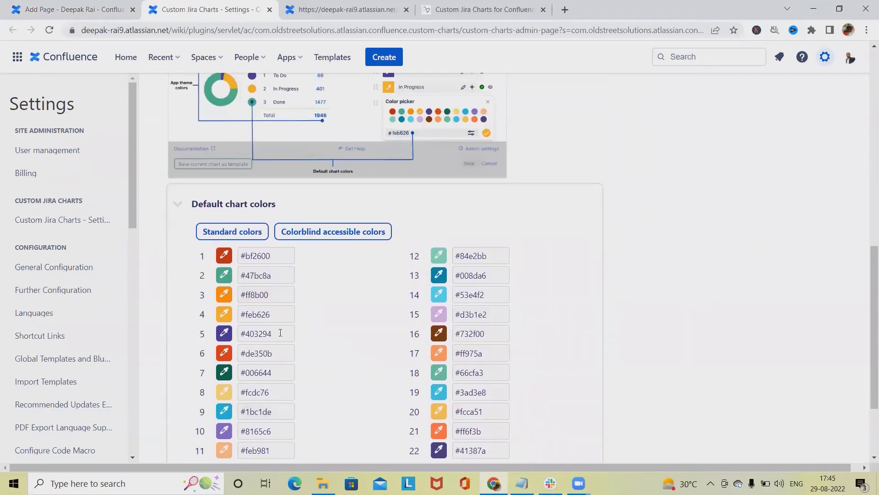
{"action": "scroll", "coordinate": [279, 362], "scroll_direction": "down", "scroll_amount": 1}
{"action": "scroll", "coordinate": [278, 362], "scroll_direction": "up", "scroll_amount": 2}
{"action": "scroll", "coordinate": [272, 371], "scroll_direction": "down", "scroll_amount": 7}
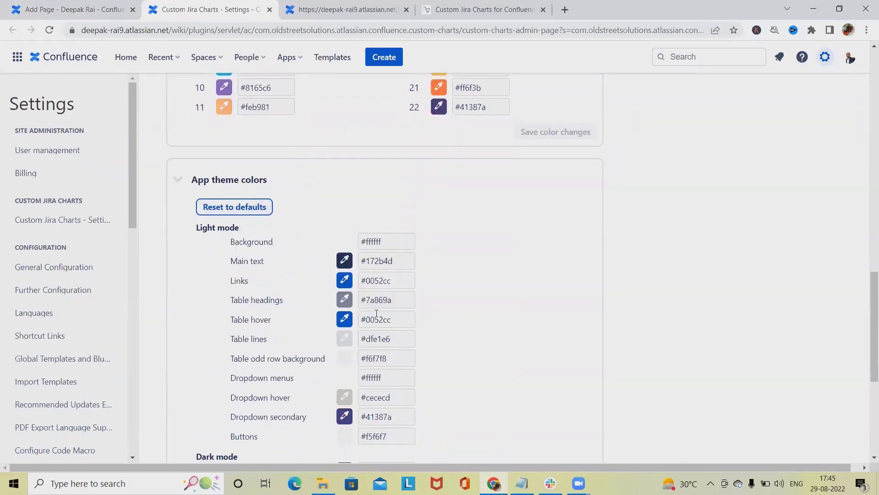
{"action": "scroll", "coordinate": [323, 393], "scroll_direction": "down", "scroll_amount": 6}
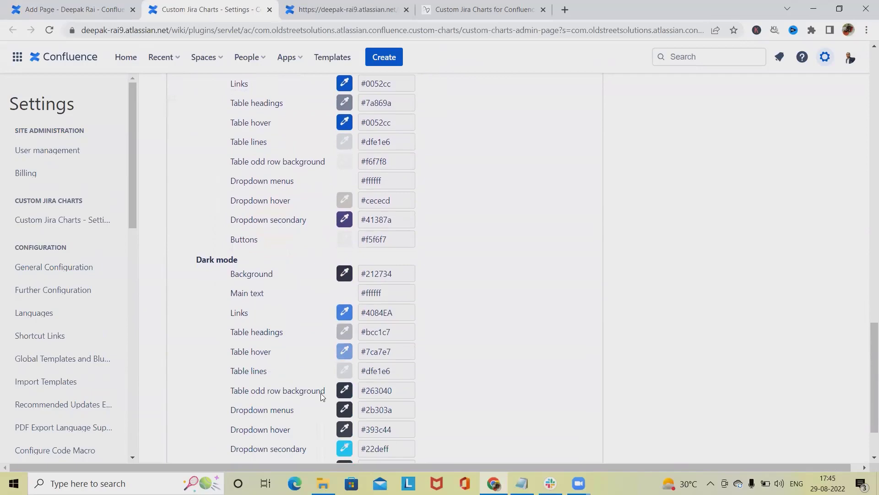
{"action": "scroll", "coordinate": [321, 396], "scroll_direction": "up", "scroll_amount": 2}
{"action": "scroll", "coordinate": [323, 395], "scroll_direction": "up", "scroll_amount": 15}
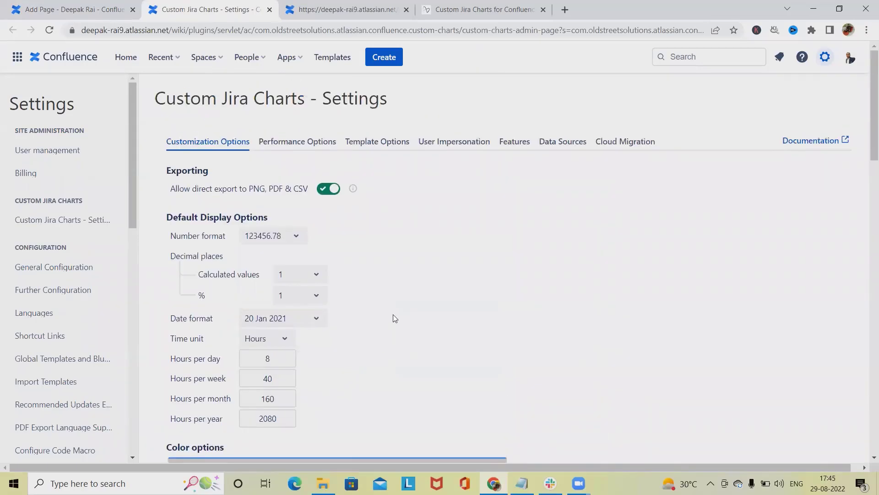
Step: Browse the Performance, Template, User Impersonation, Features, Data Sources and Cloud Migration settings, then return to Customization Options
{"action": "left_click", "coordinate": [309, 143]}
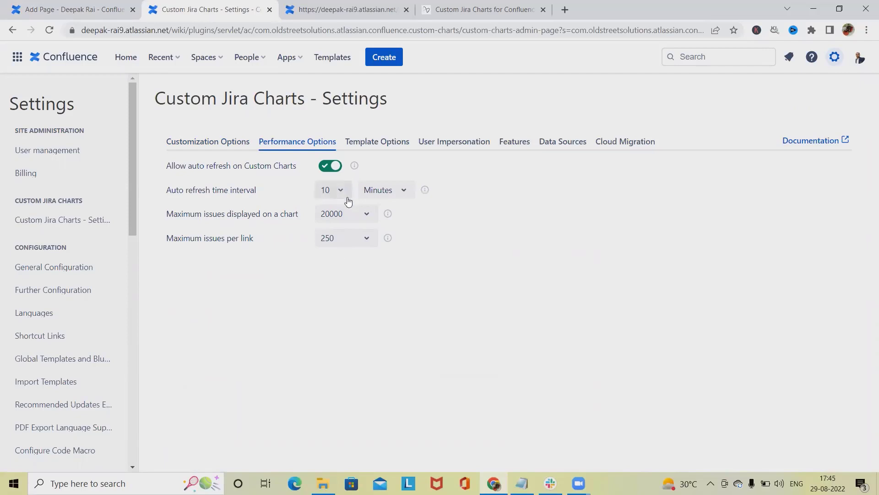
{"action": "left_click", "coordinate": [390, 145]}
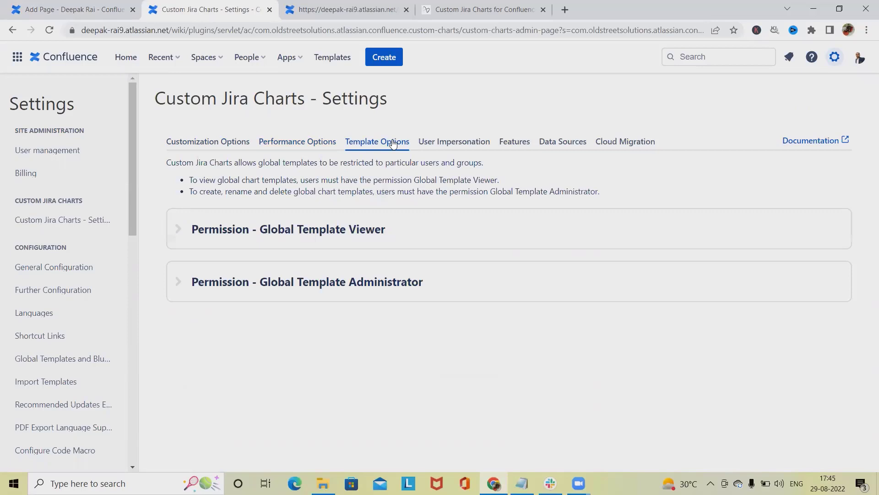
{"action": "left_click", "coordinate": [451, 144]}
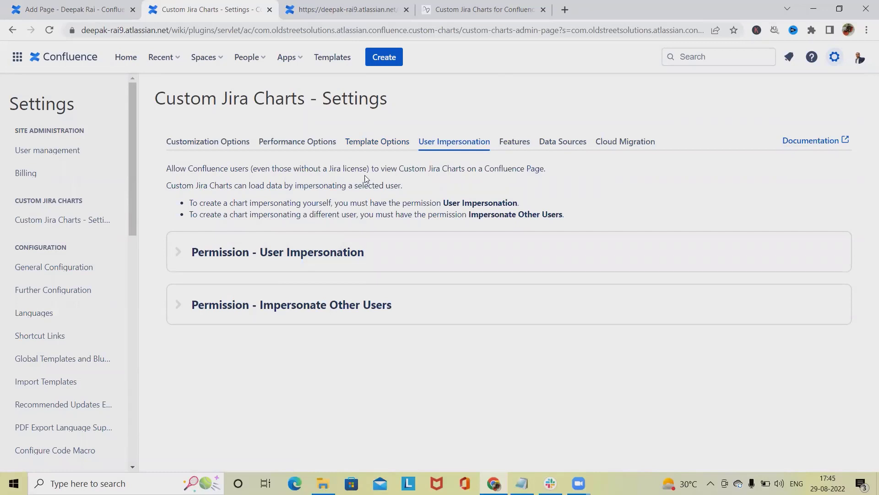
{"action": "left_click", "coordinate": [522, 143]}
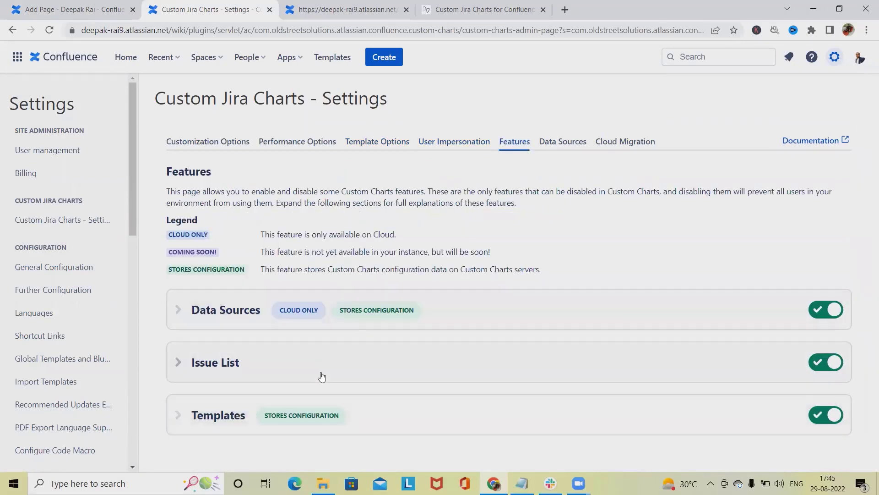
{"action": "left_click", "coordinate": [563, 144]}
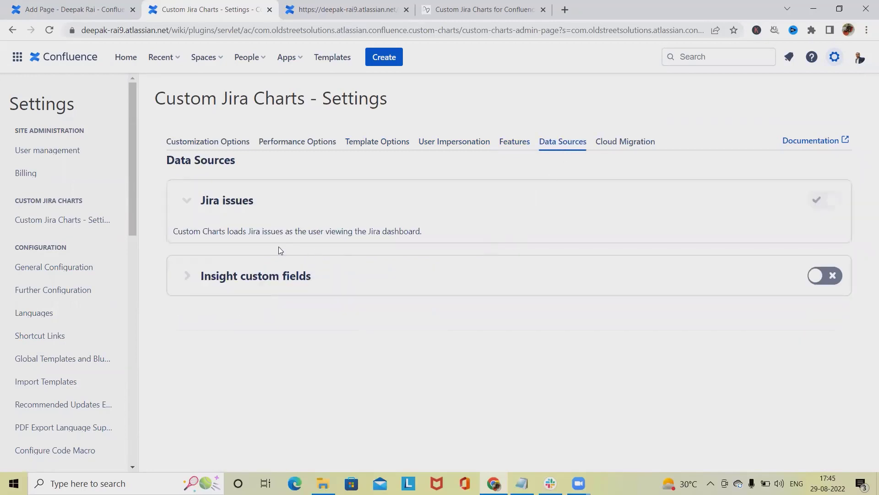
{"action": "left_click", "coordinate": [632, 144]}
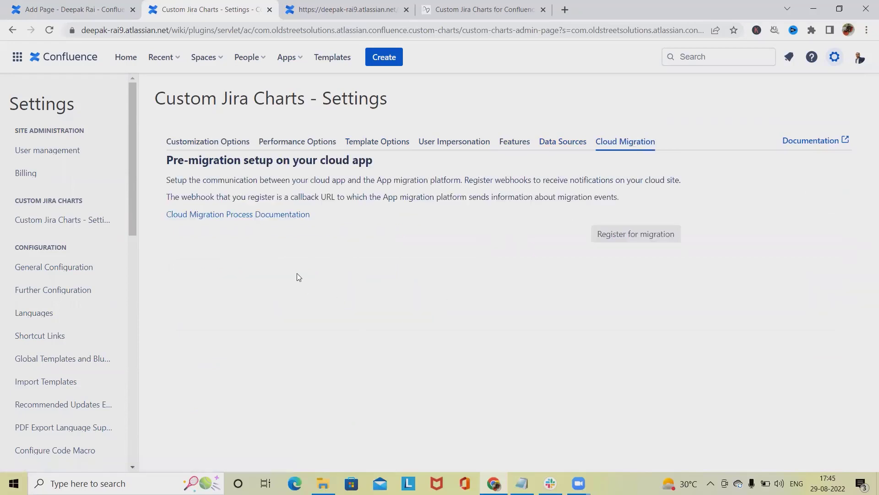
{"action": "left_click", "coordinate": [215, 144]}
{"action": "scroll", "coordinate": [262, 284], "scroll_direction": "down", "scroll_amount": 5}
{"action": "scroll", "coordinate": [262, 285], "scroll_direction": "up", "scroll_amount": 5}
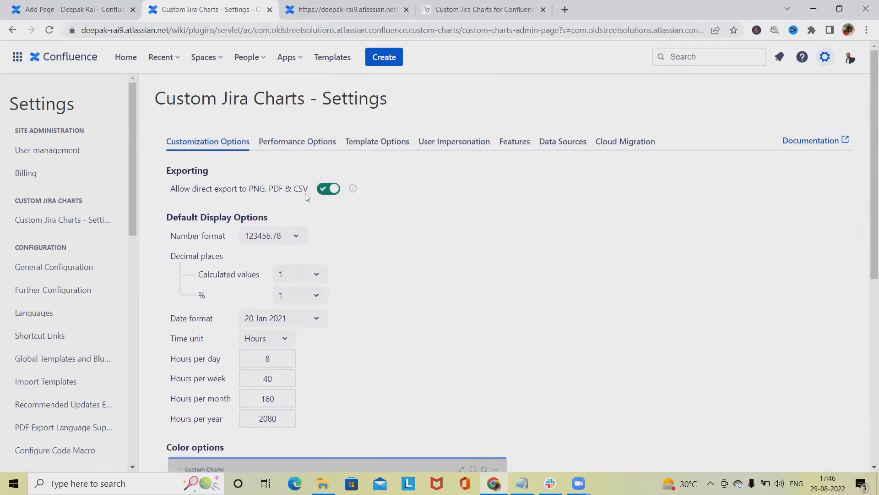
Step: Return to the page draft and save the Demo Status issue list into it
{"action": "left_click", "coordinate": [112, 14]}
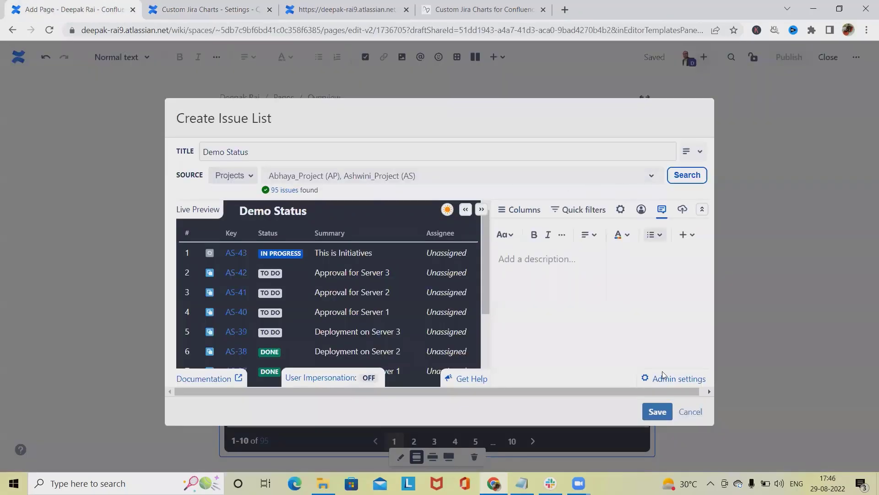
{"action": "left_click", "coordinate": [657, 410]}
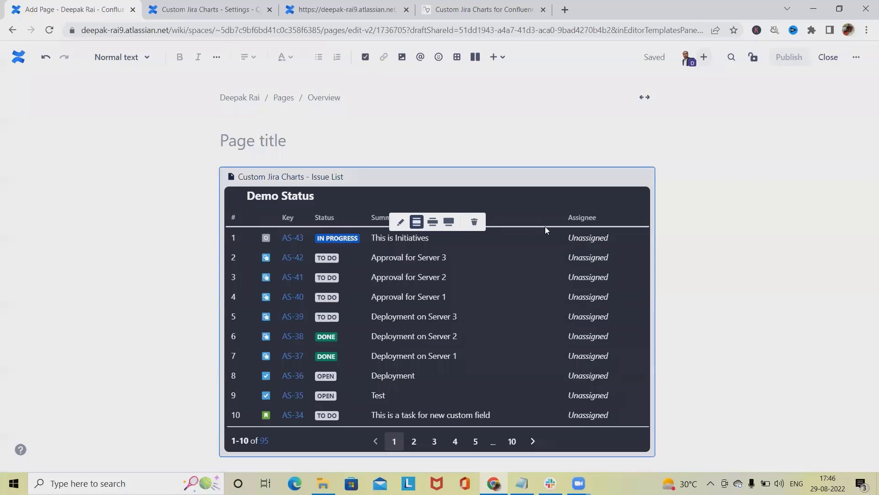
{"action": "right_click", "coordinate": [569, 185]}
{"action": "left_click", "coordinate": [726, 411]}
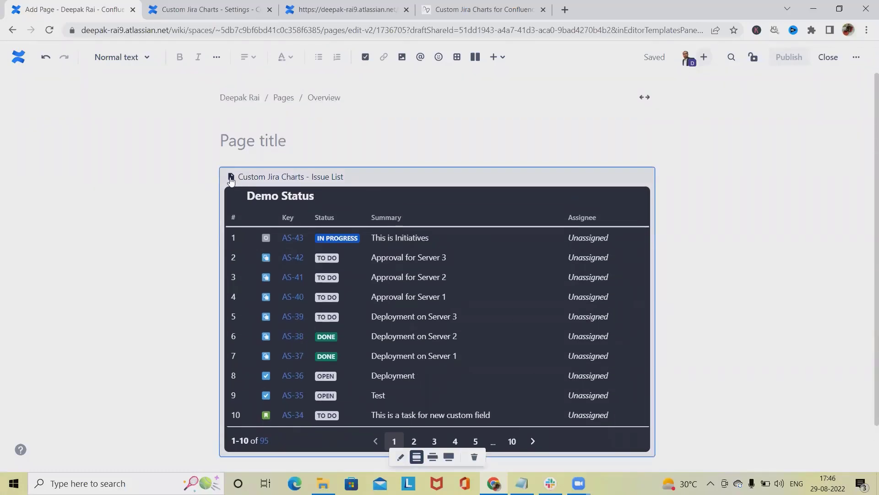
Step: Set the Demo Status issue list to the wide page width
{"action": "right_click", "coordinate": [231, 179]}
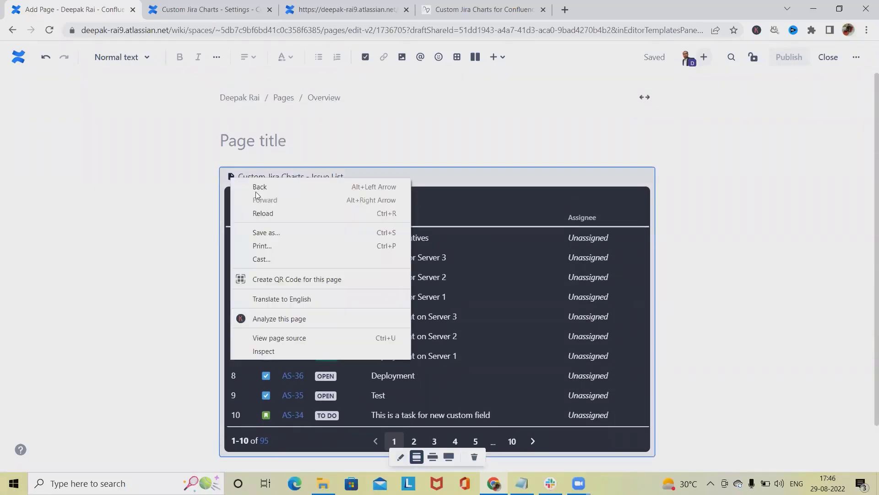
{"action": "left_click", "coordinate": [433, 457]}
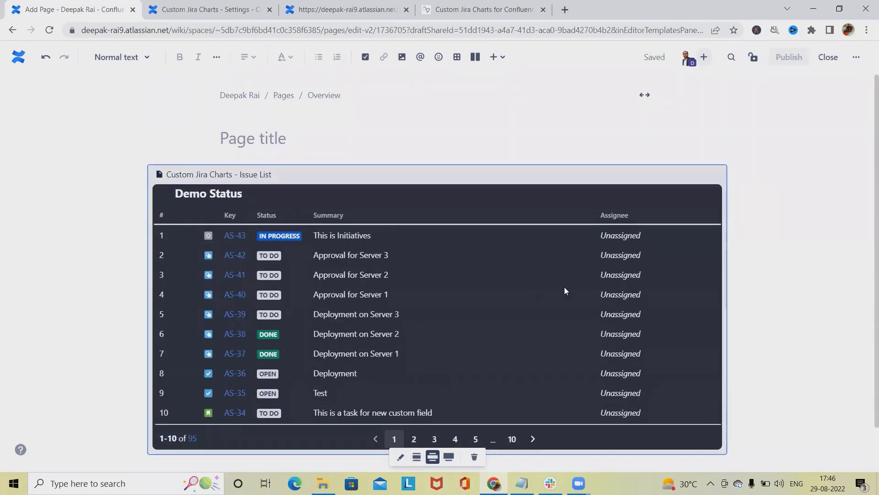
{"action": "scroll", "coordinate": [669, 343], "scroll_direction": "down", "scroll_amount": 2}
{"action": "left_click", "coordinate": [729, 409]}
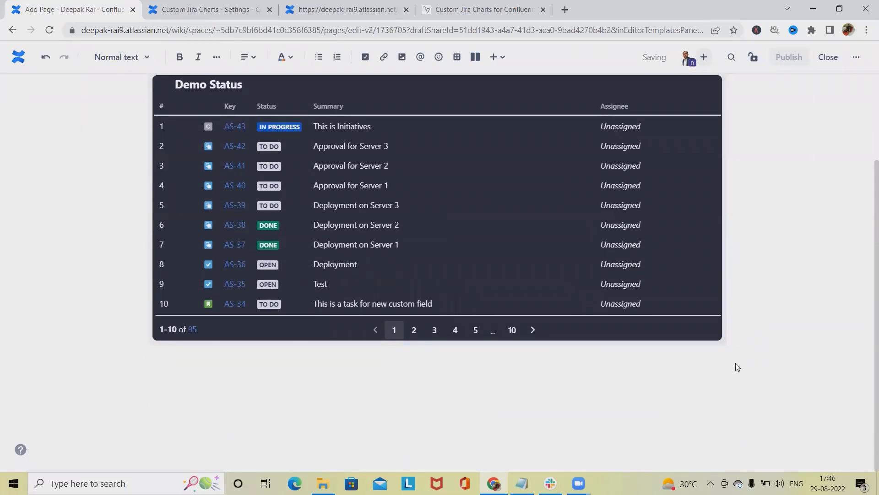
Step: Insert a Custom Jira Chart via /cus sourcing Ashwini_Project, Abhaya_Project and Demo, finding 99 issues
{"action": "type", "text": "/cus"}
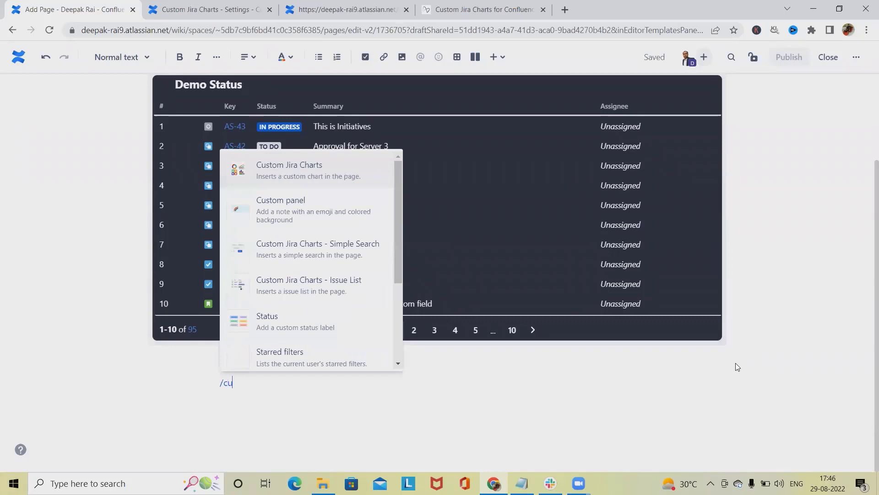
{"action": "left_click", "coordinate": [332, 199]}
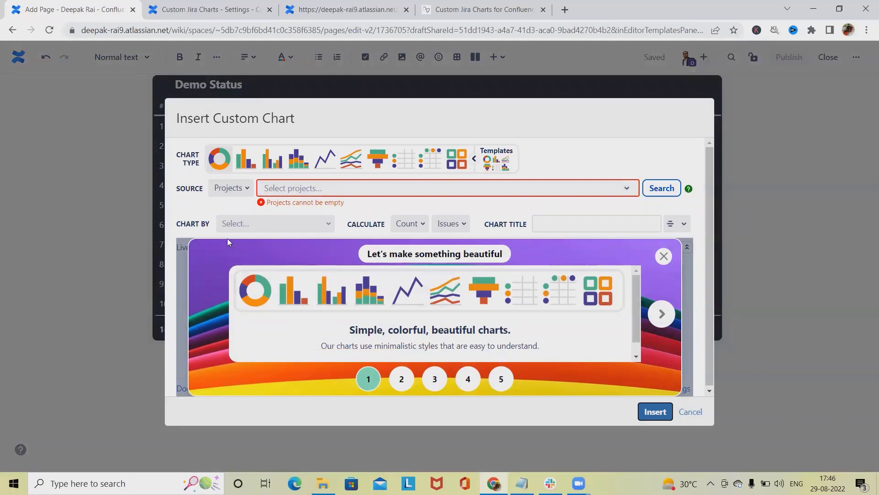
{"action": "left_click", "coordinate": [619, 189]}
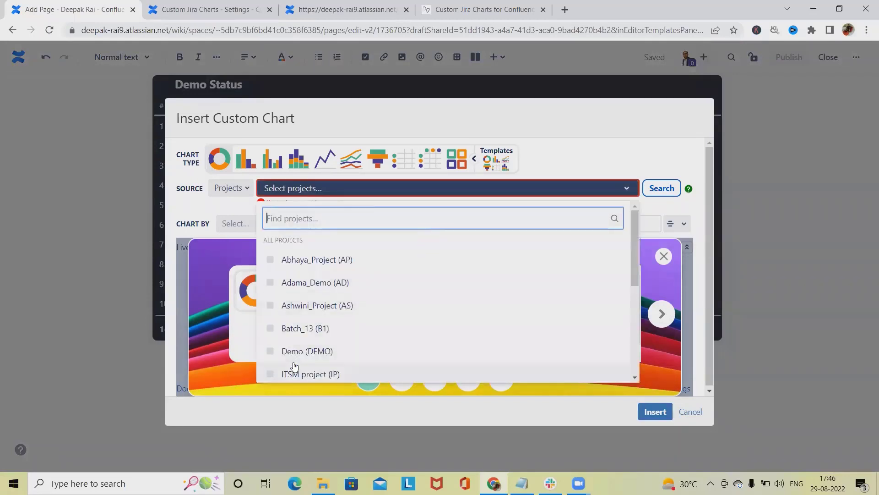
{"action": "left_click", "coordinate": [271, 306]}
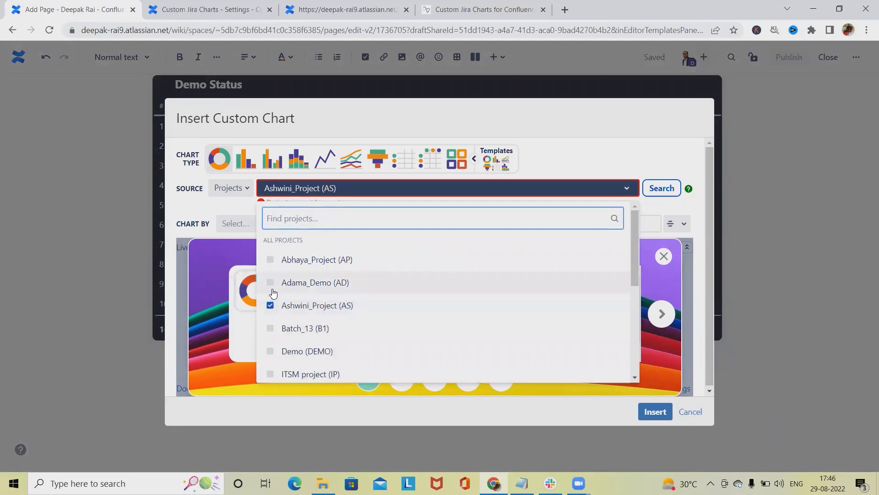
{"action": "left_click", "coordinate": [270, 260]}
{"action": "scroll", "coordinate": [275, 316], "scroll_direction": "down", "scroll_amount": 3}
{"action": "left_click", "coordinate": [275, 235]}
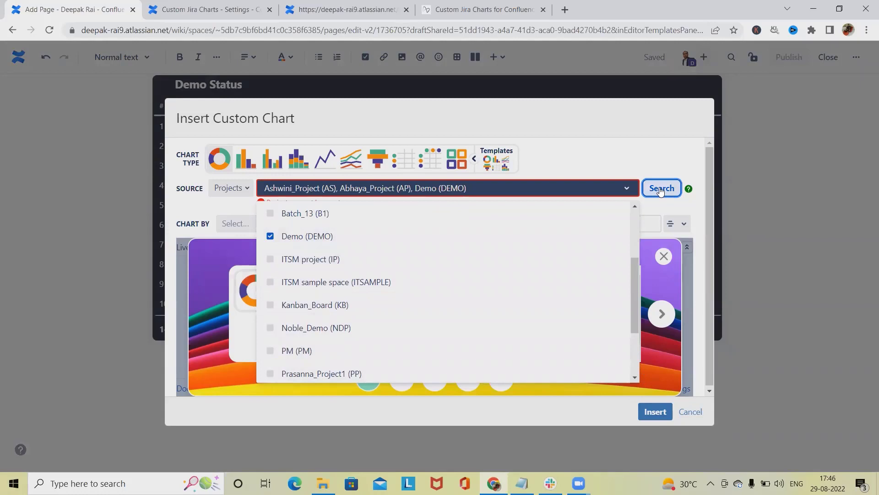
{"action": "left_click", "coordinate": [660, 188]}
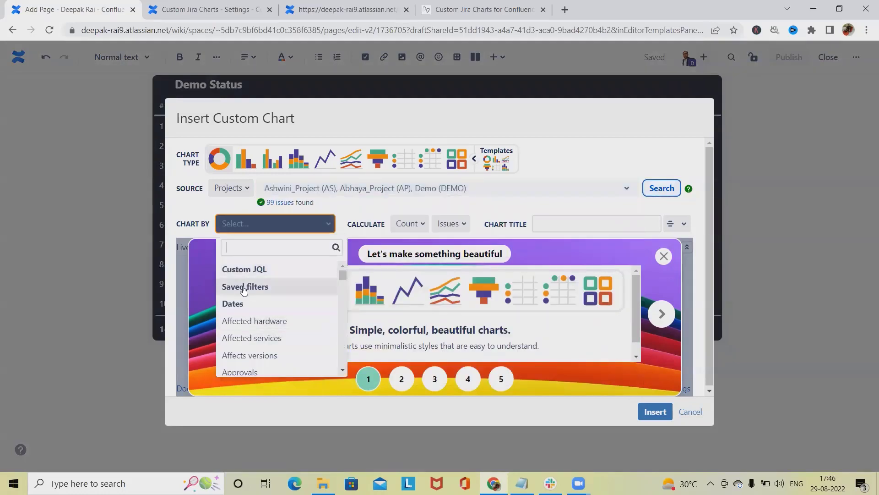
Step: Set the chart to group the 99 issues by Assignee
{"action": "scroll", "coordinate": [254, 316], "scroll_direction": "down", "scroll_amount": 2}
{"action": "scroll", "coordinate": [256, 325], "scroll_direction": "up", "scroll_amount": 2}
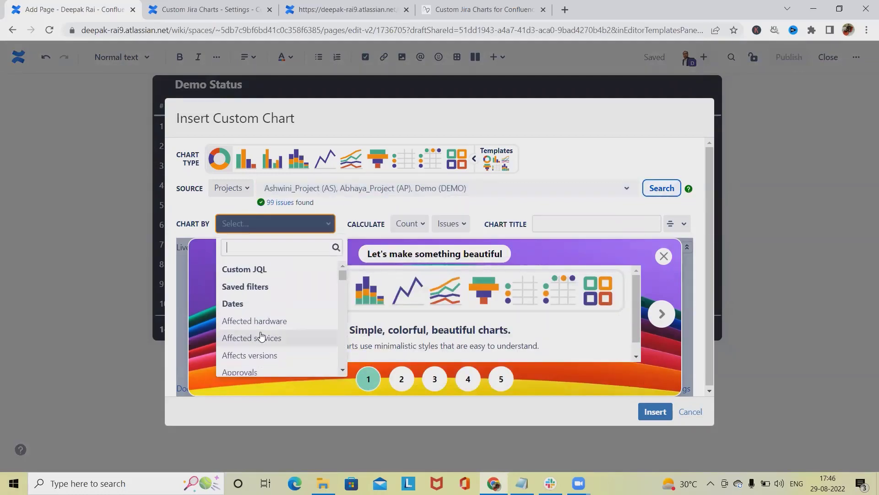
{"action": "scroll", "coordinate": [261, 334], "scroll_direction": "down", "scroll_amount": 2}
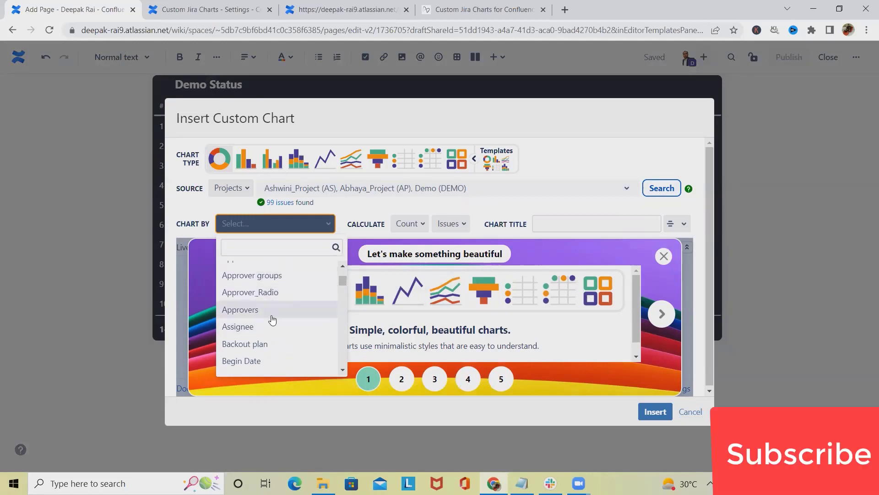
{"action": "left_click", "coordinate": [266, 328]}
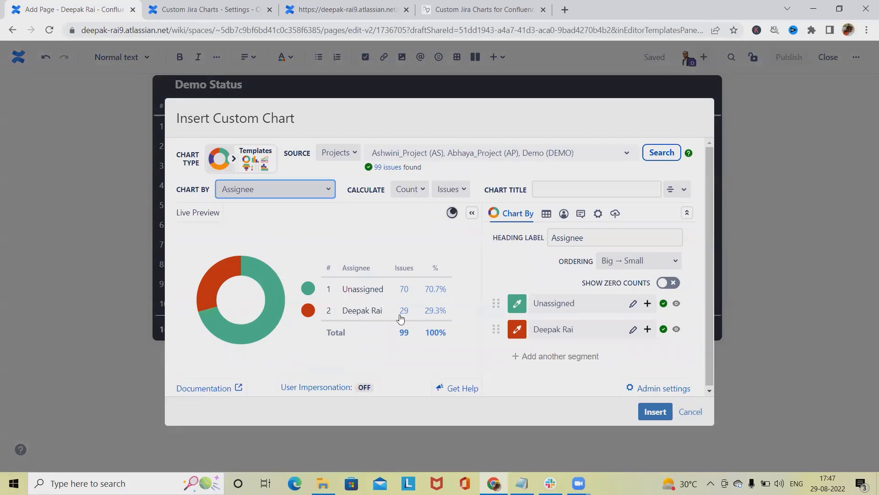
Step: Title the chart 'Assigned To'
{"action": "left_click", "coordinate": [624, 192]}
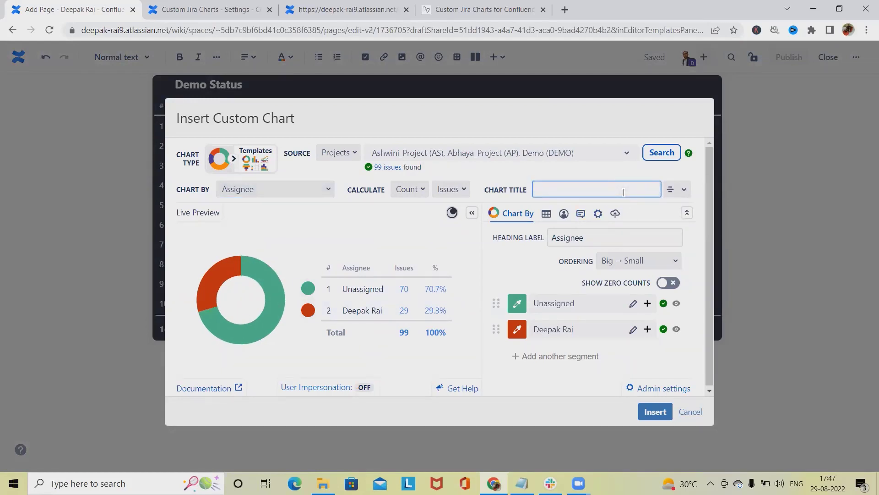
{"action": "type", "text": "Assignee"}
{"action": "key", "text": "BackSpace"}
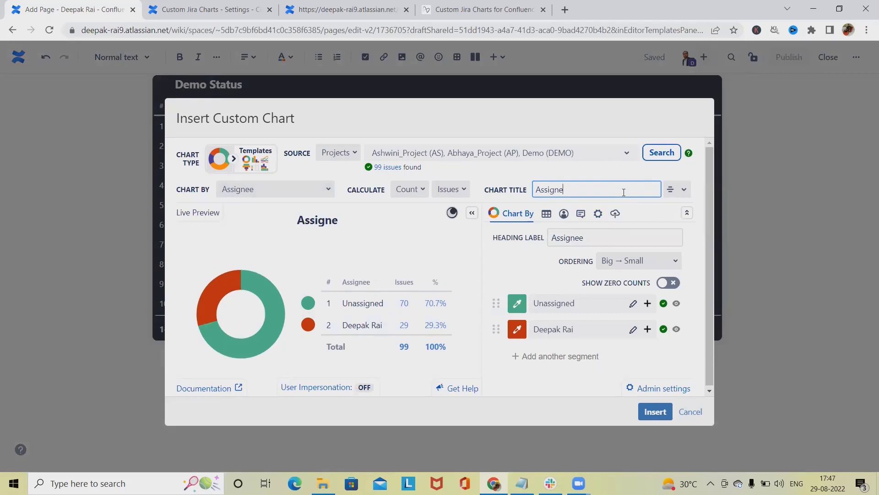
{"action": "type", "text": "d To"}
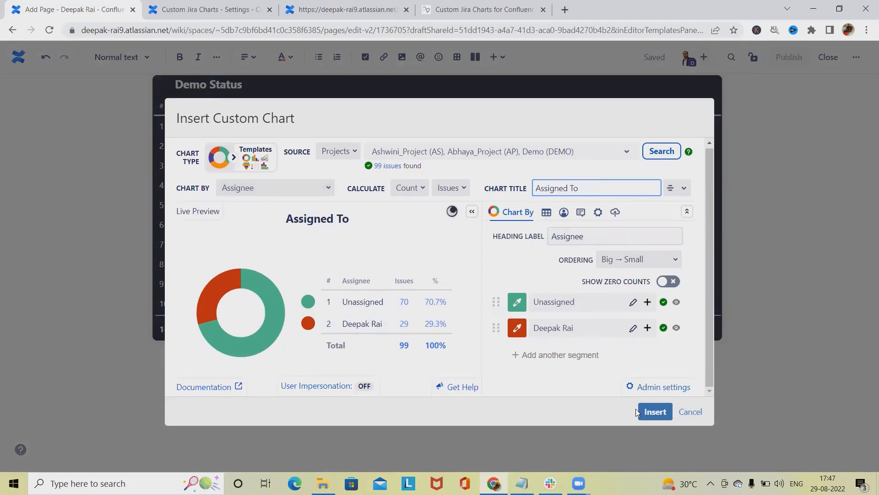
Step: Review the chart's Legend settings
{"action": "left_click", "coordinate": [549, 214]}
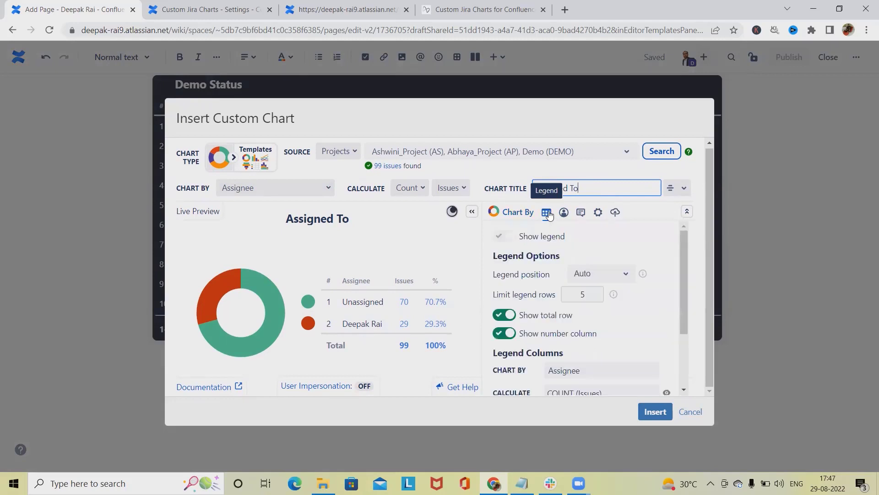
{"action": "scroll", "coordinate": [590, 284], "scroll_direction": "down", "scroll_amount": 1}
{"action": "scroll", "coordinate": [596, 283], "scroll_direction": "up", "scroll_amount": 1}
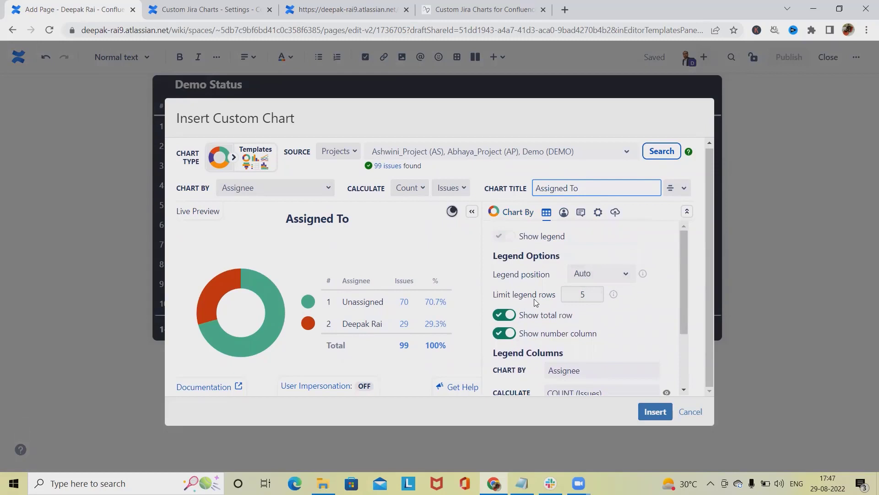
{"action": "scroll", "coordinate": [536, 275], "scroll_direction": "down", "scroll_amount": 2}
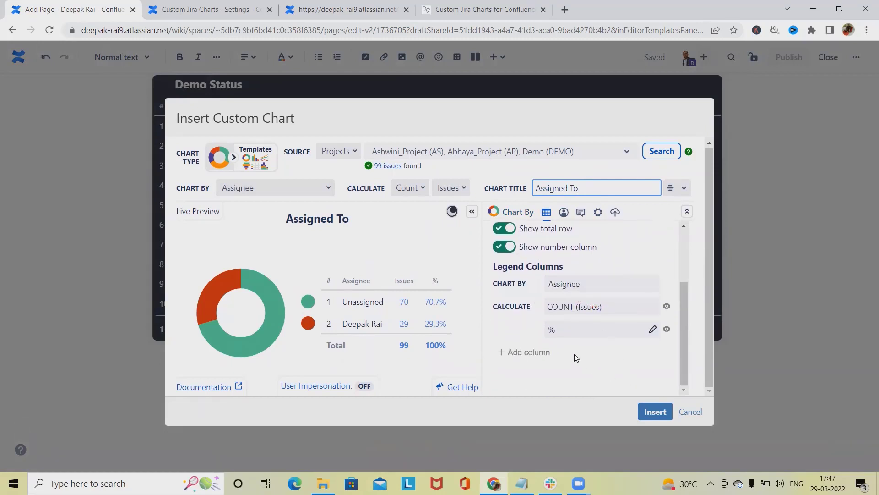
{"action": "scroll", "coordinate": [525, 308], "scroll_direction": "up", "scroll_amount": 2}
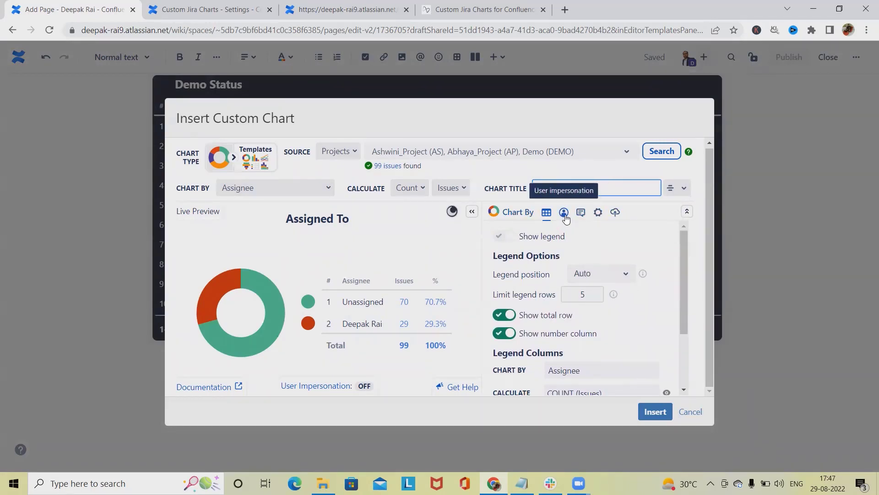
Step: Check the Import/Export options, then insert the Assigned To chart below the Demo Status list
{"action": "left_click", "coordinate": [616, 217]}
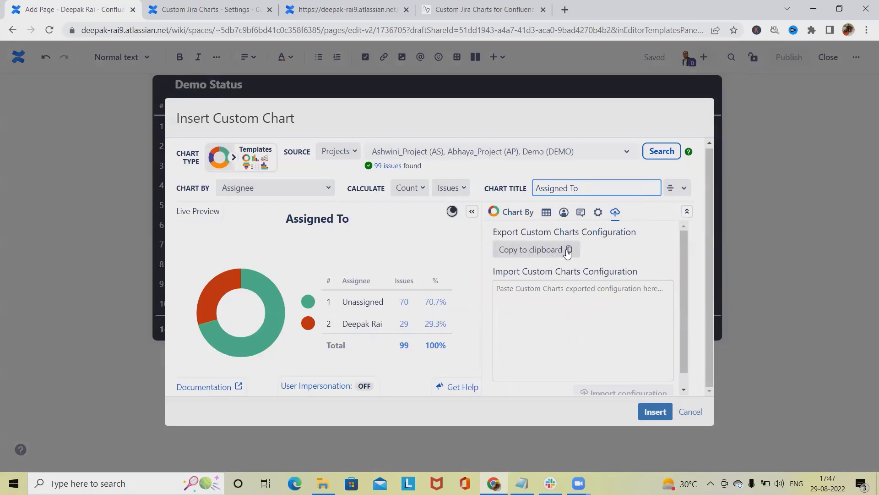
{"action": "scroll", "coordinate": [573, 300], "scroll_direction": "down", "scroll_amount": 1}
{"action": "scroll", "coordinate": [593, 376], "scroll_direction": "up", "scroll_amount": 1}
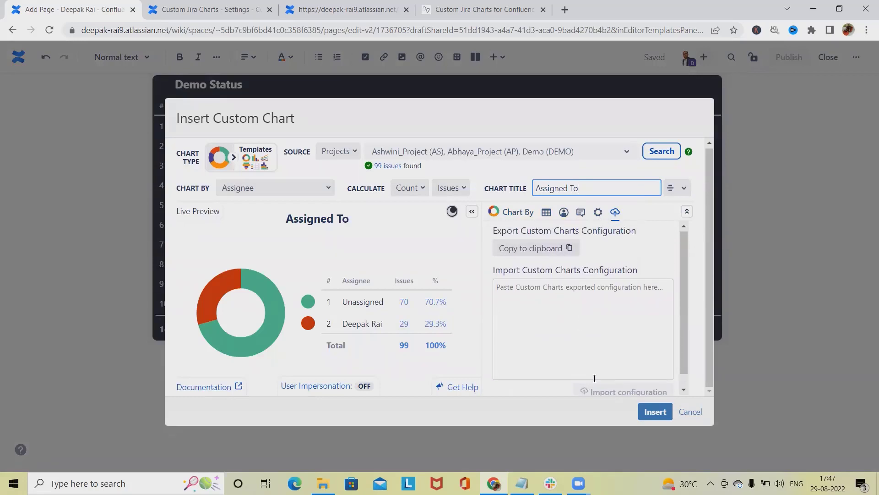
{"action": "scroll", "coordinate": [592, 377], "scroll_direction": "down", "scroll_amount": 1}
{"action": "left_click", "coordinate": [655, 411]}
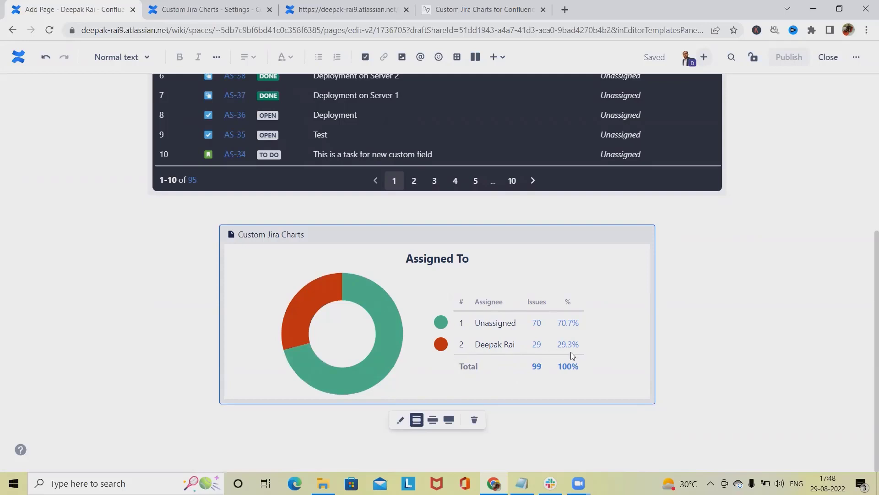
Step: Reopen the Assigned To chart and change Chart By to Status (47 To Do, 22 Done, 18 Open)
{"action": "left_click", "coordinate": [400, 419]}
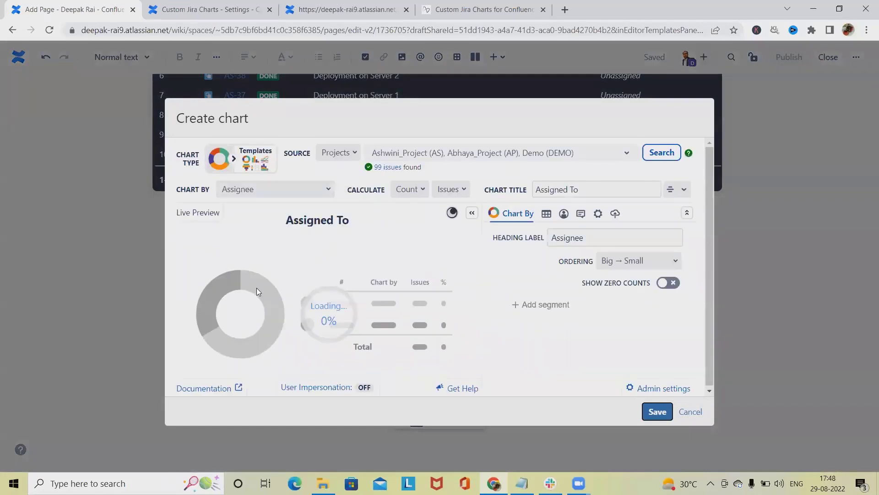
{"action": "left_click", "coordinate": [316, 187]}
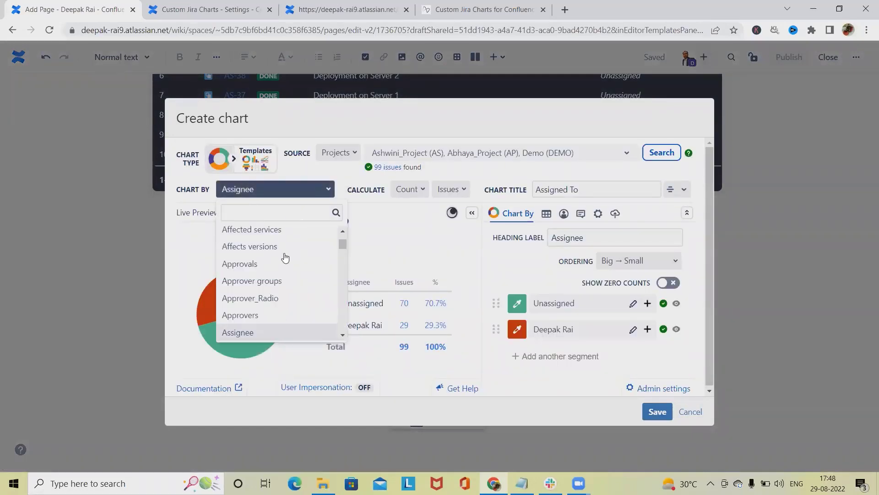
{"action": "scroll", "coordinate": [282, 275], "scroll_direction": "down", "scroll_amount": 3}
{"action": "scroll", "coordinate": [277, 318], "scroll_direction": "down", "scroll_amount": 3}
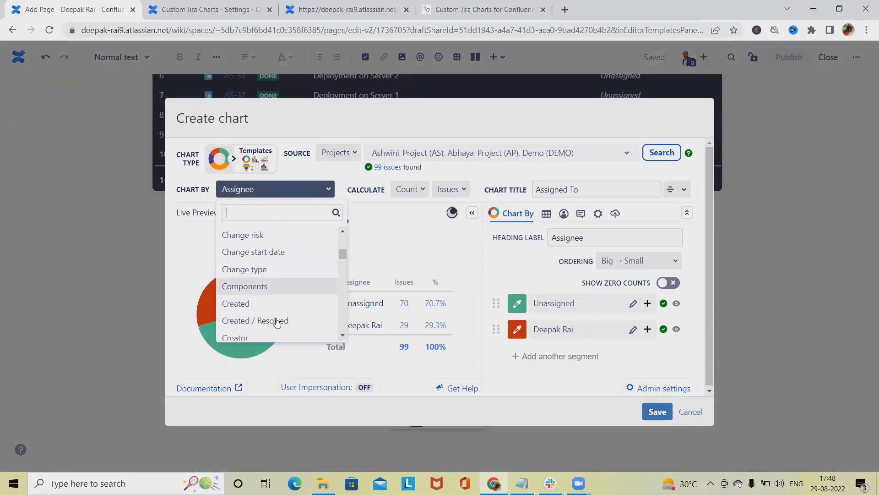
{"action": "scroll", "coordinate": [294, 310], "scroll_direction": "down", "scroll_amount": 1}
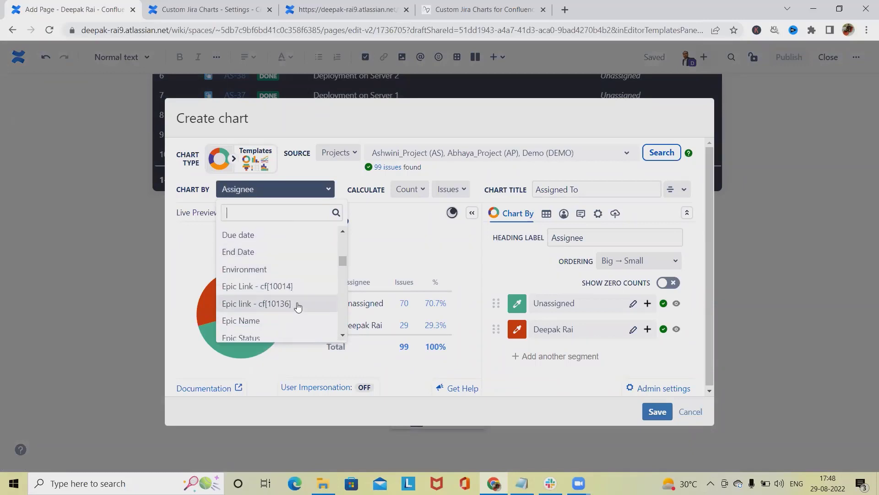
{"action": "scroll", "coordinate": [294, 310], "scroll_direction": "down", "scroll_amount": 12}
{"action": "scroll", "coordinate": [296, 309], "scroll_direction": "down", "scroll_amount": 6}
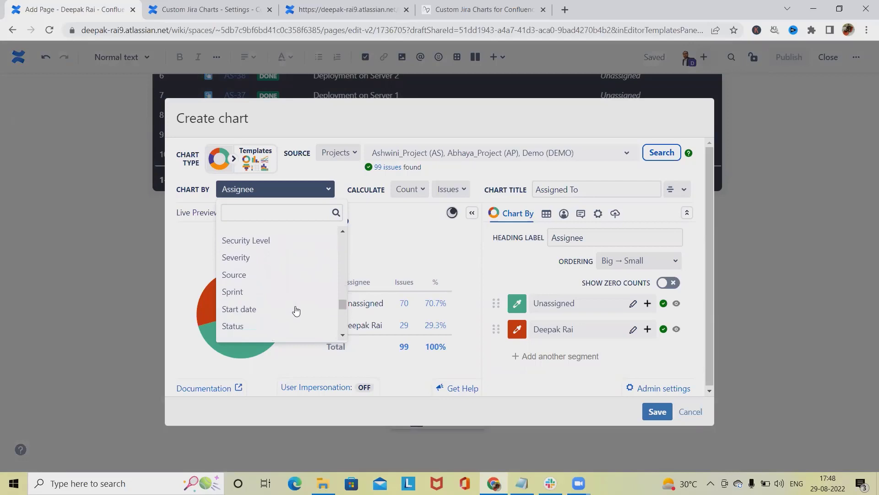
{"action": "left_click", "coordinate": [295, 324]}
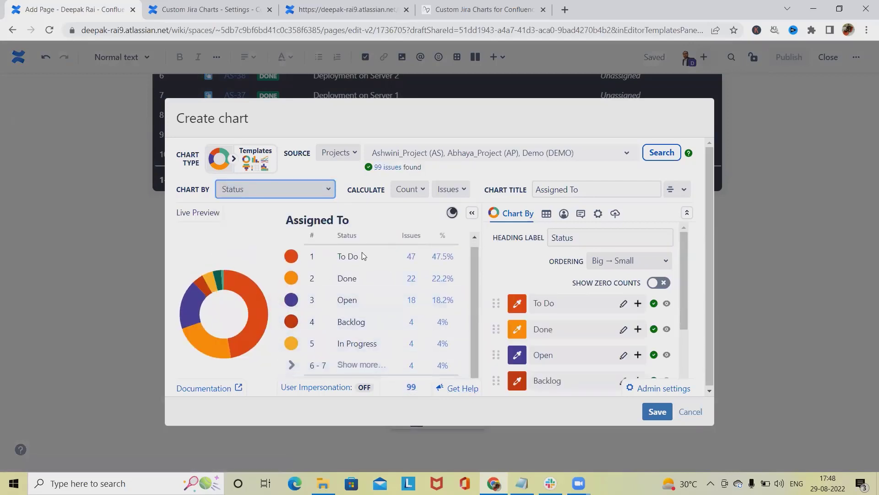
Step: Colour the To Do segment lavender (#d3b1e2)
{"action": "scroll", "coordinate": [554, 366], "scroll_direction": "down", "scroll_amount": 3}
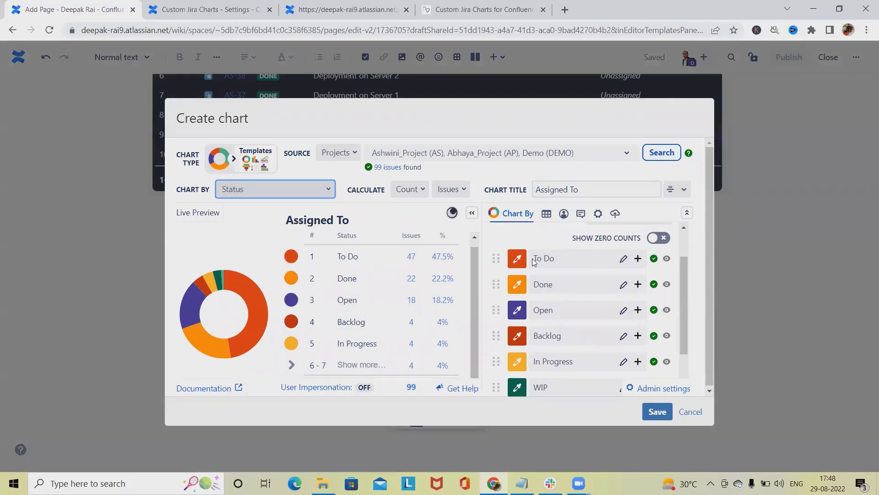
{"action": "left_click", "coordinate": [517, 259]}
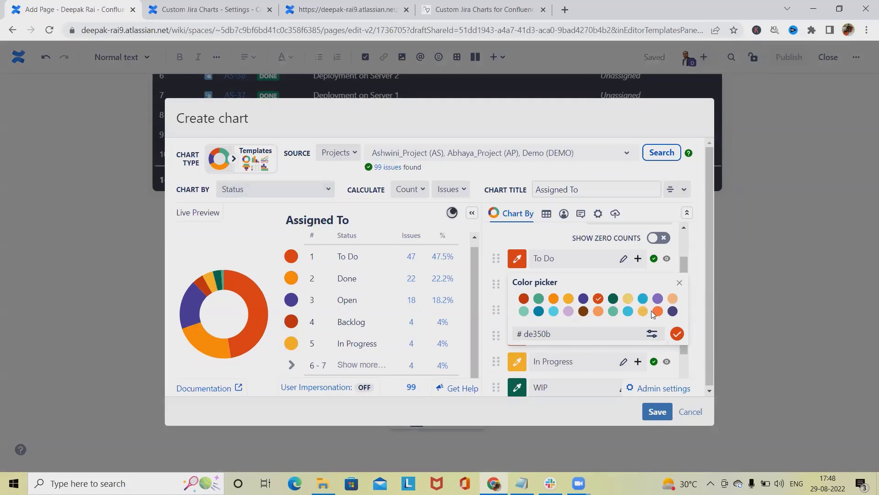
{"action": "left_click", "coordinate": [567, 311]}
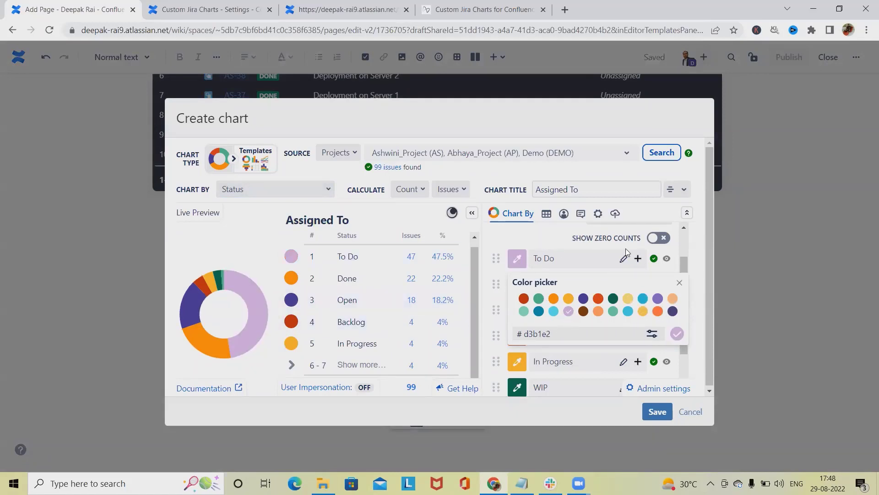
{"action": "left_click", "coordinate": [553, 232]}
Step: Leave Open unchanged and colour the Done segment green (#66cfa3)
{"action": "left_click", "coordinate": [517, 313]}
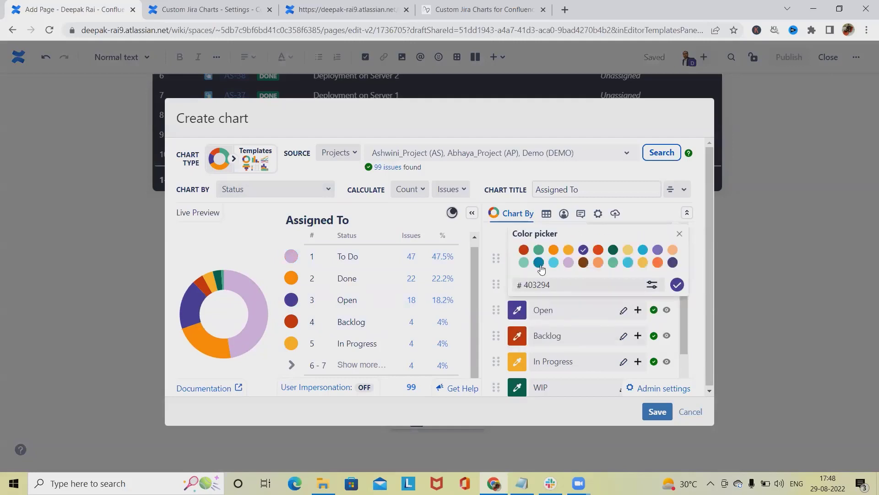
{"action": "left_click", "coordinate": [501, 243]}
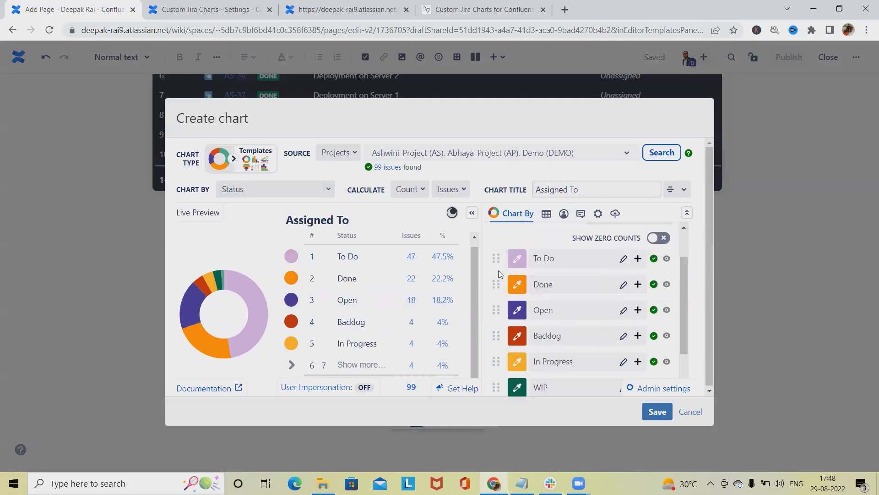
{"action": "left_click", "coordinate": [517, 284]}
{"action": "left_click", "coordinate": [613, 337]}
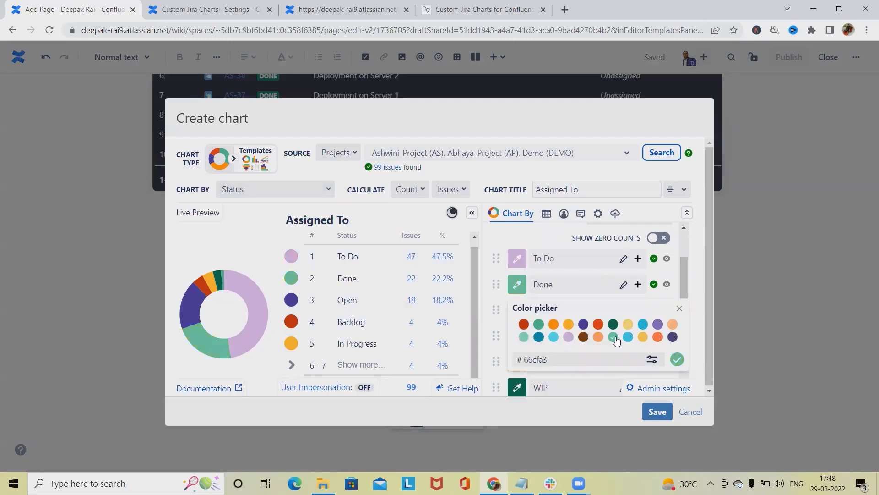
{"action": "left_click", "coordinate": [521, 238]}
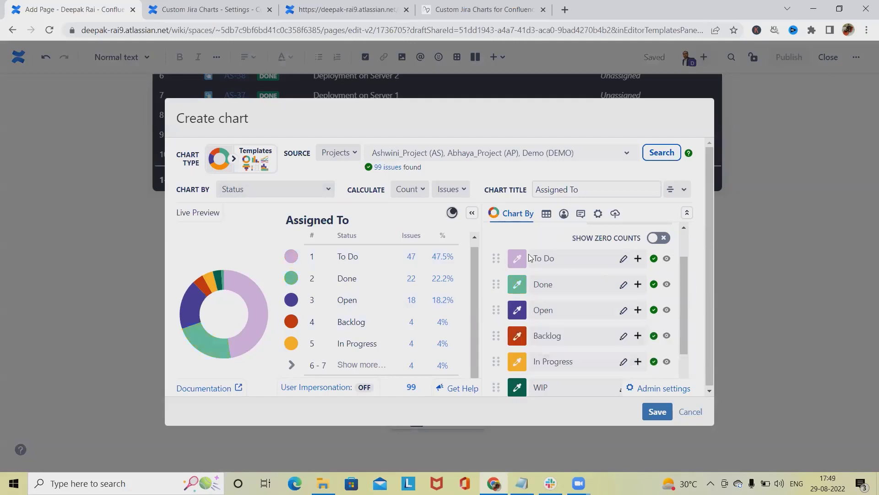
Step: Save the recoloured status donut chart back into the page draft
{"action": "left_click", "coordinate": [657, 412]}
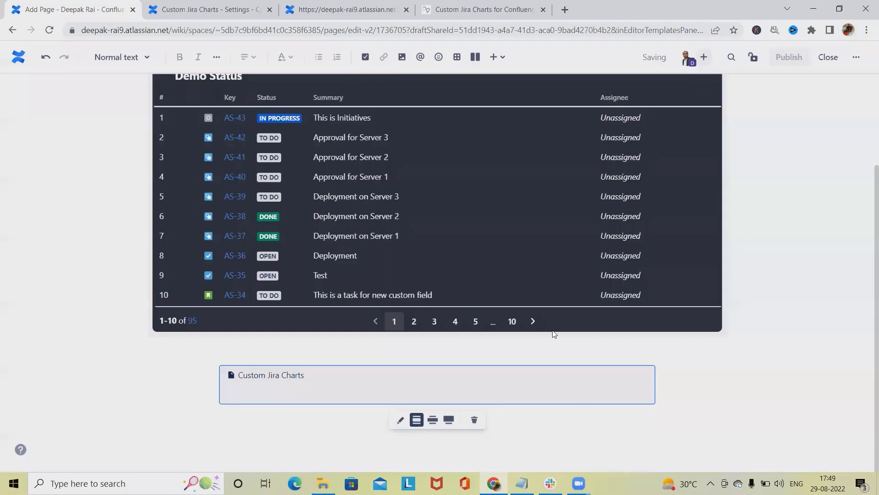